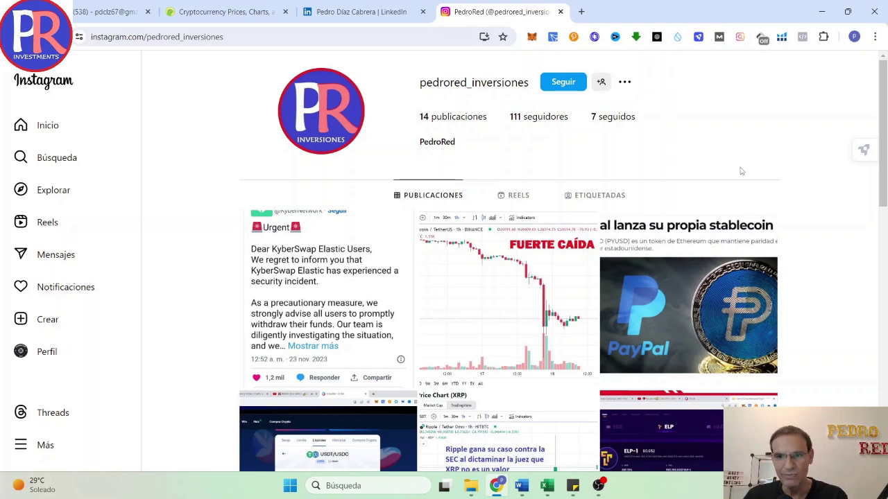
Look through the posts on the PR Inversiones Instagram profile and return to its header
scroll(741, 171, down, 3)
scroll(740, 171, down, 1)
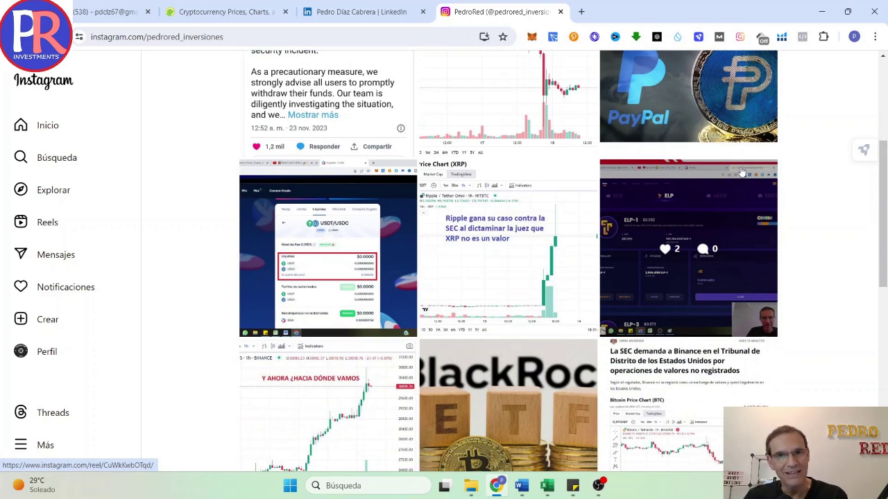
scroll(741, 171, up, 4)
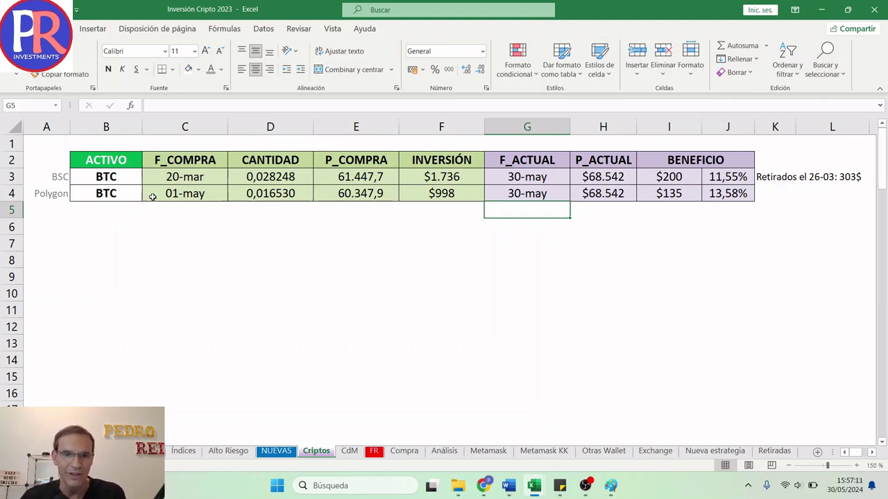
Review the active BSC BTC position on the Criptos sheet: purchase date, investment, withdrawal note and profit in dollars and percent
click(210, 183)
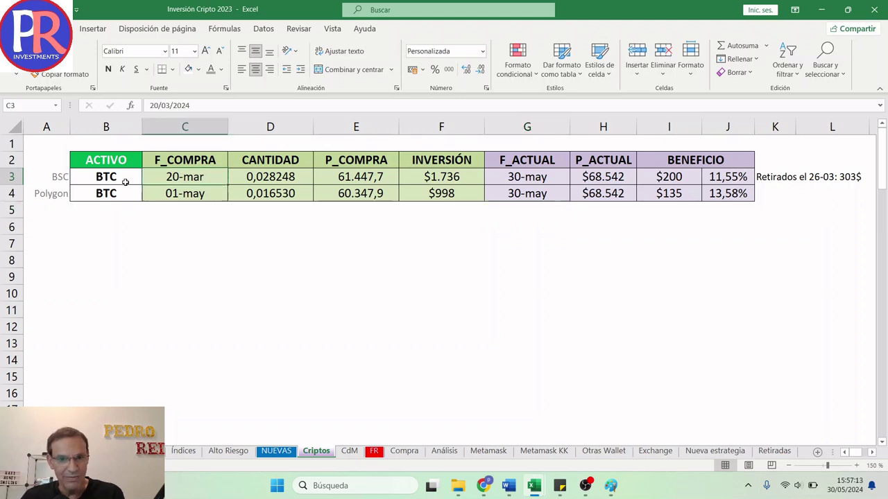
click(457, 178)
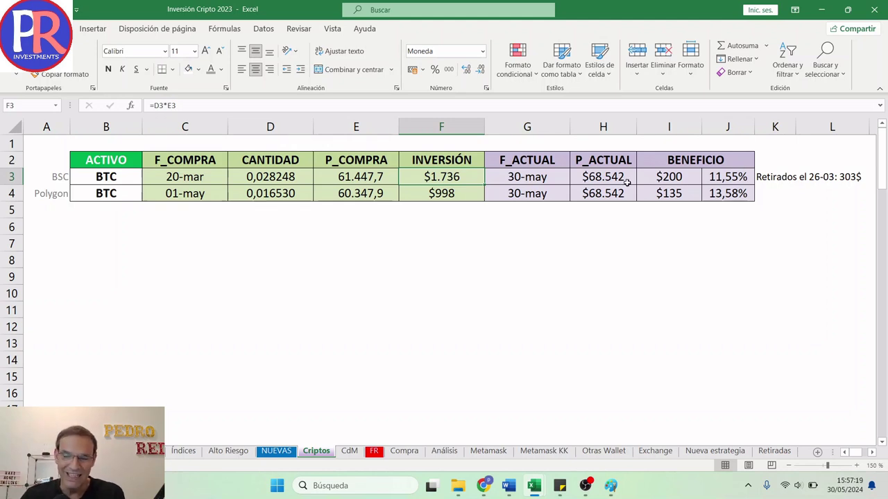
click(839, 179)
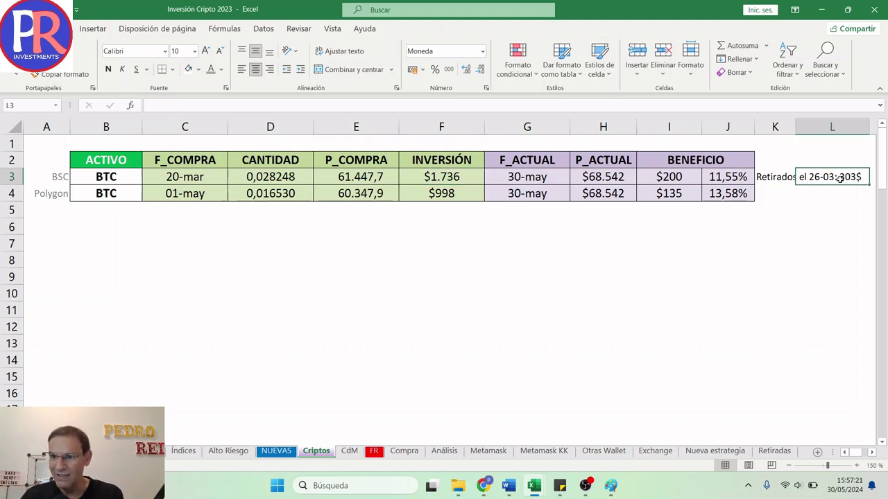
click(711, 179)
click(692, 175)
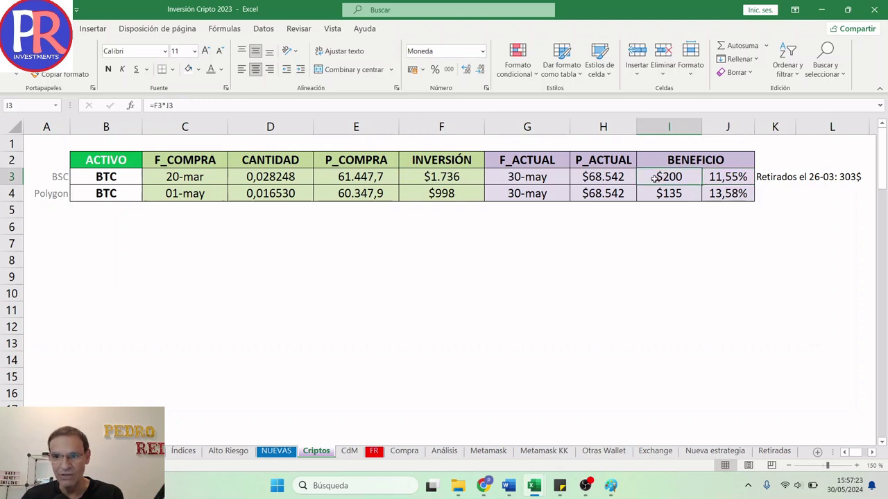
click(720, 175)
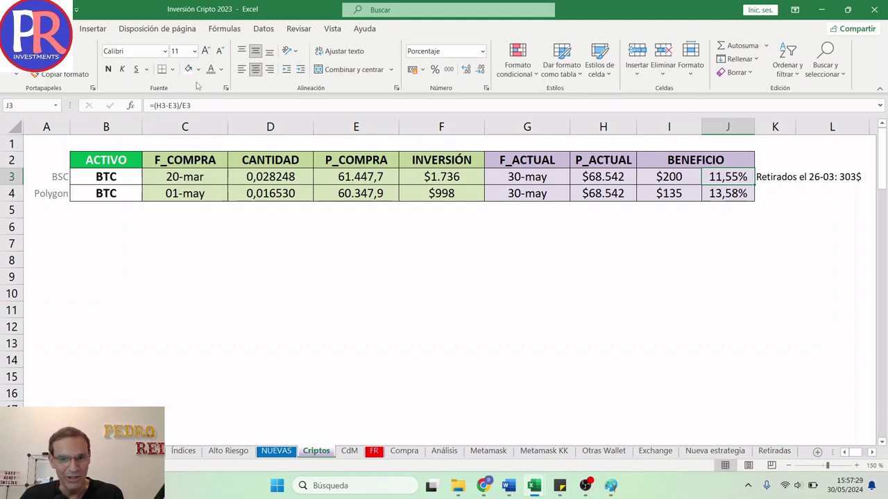
Review the active Polygon BTC position: asset, purchase date, purchase price, current price and dollar profit
click(128, 195)
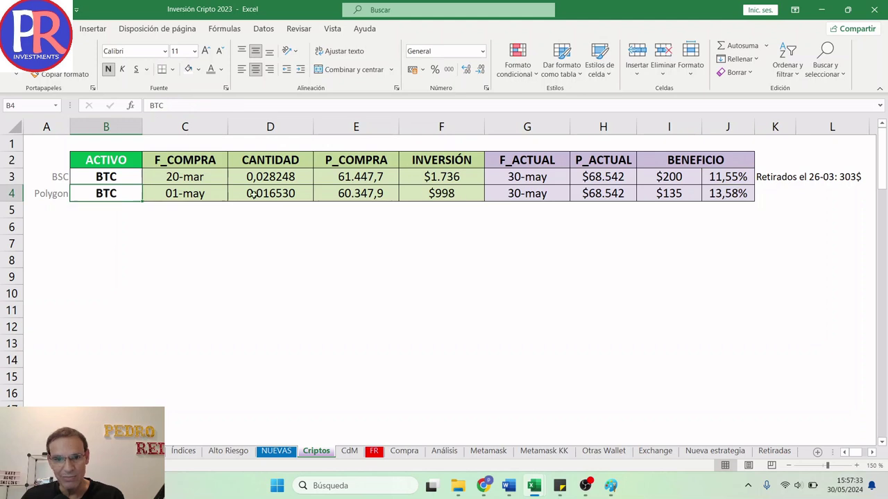
click(195, 197)
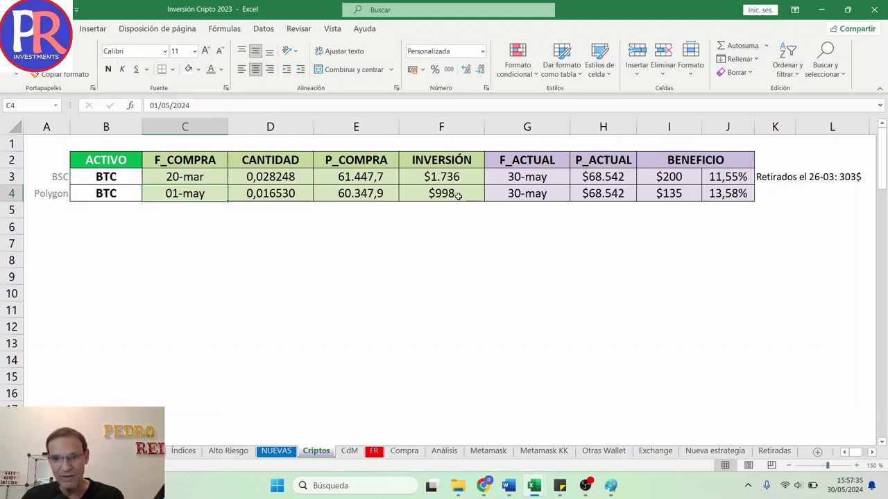
click(352, 193)
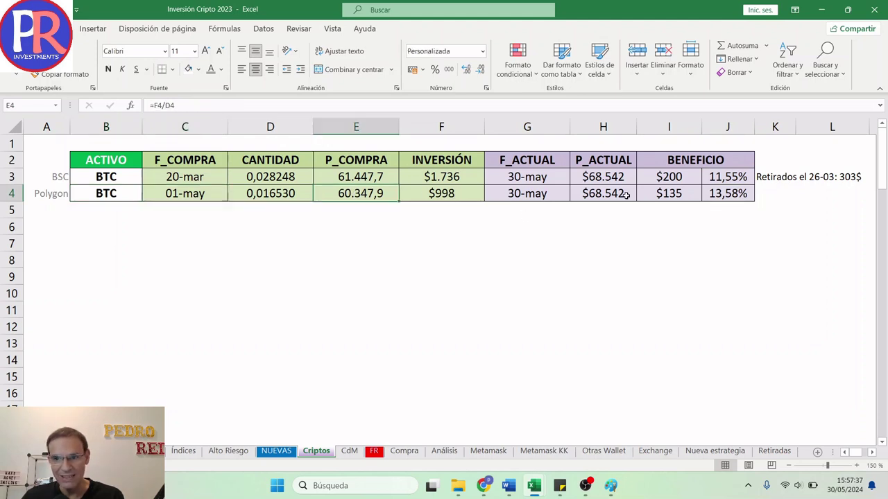
click(617, 194)
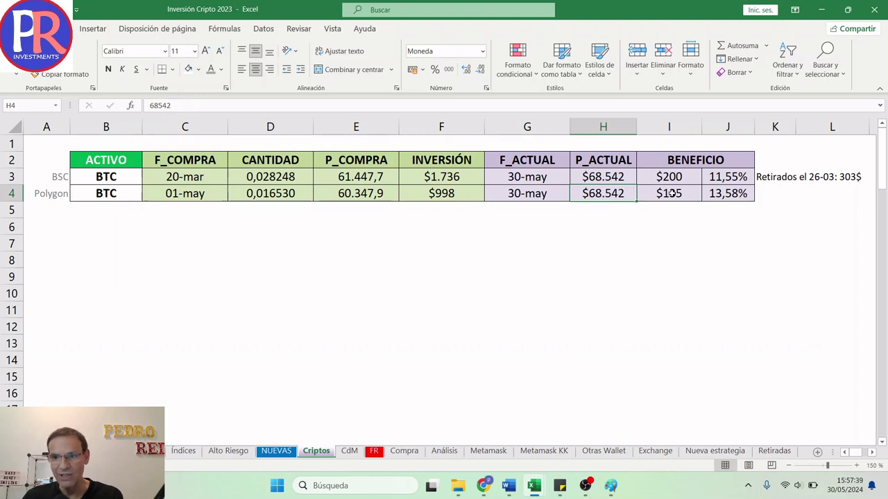
key(Right)
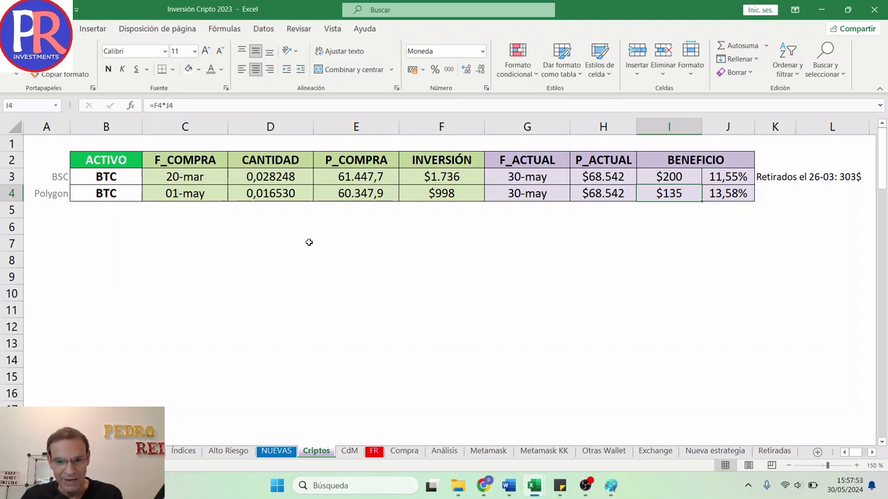
Examine the closed trades table, checking the closing price and dollar profit of the Kucoin BTCx10 trade
scroll(310, 242, down, 1)
scroll(308, 240, up, 1)
scroll(308, 240, down, 4)
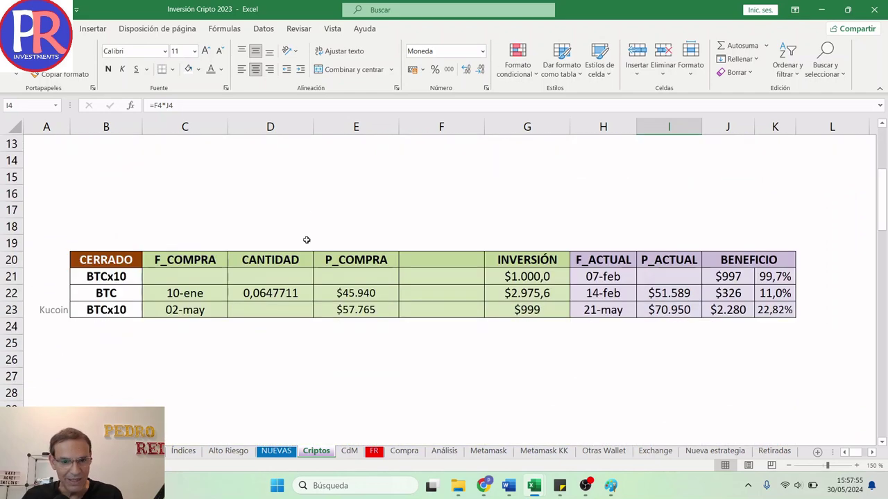
scroll(306, 240, down, 1)
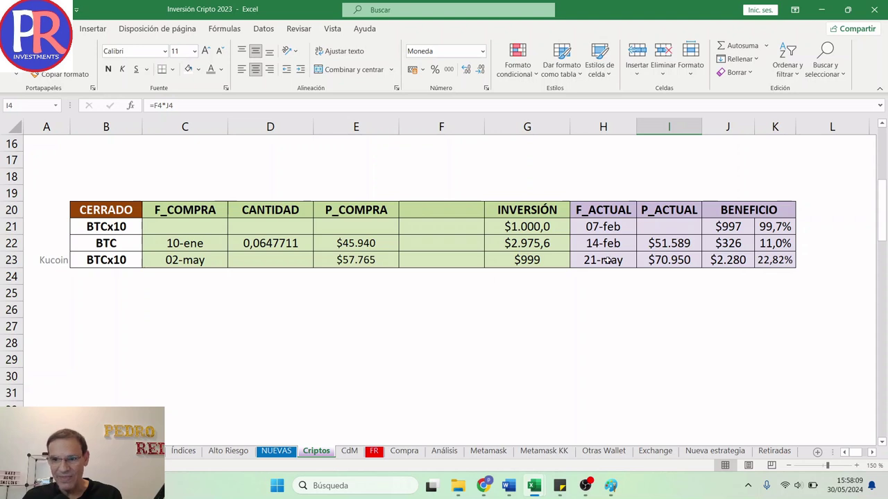
click(668, 262)
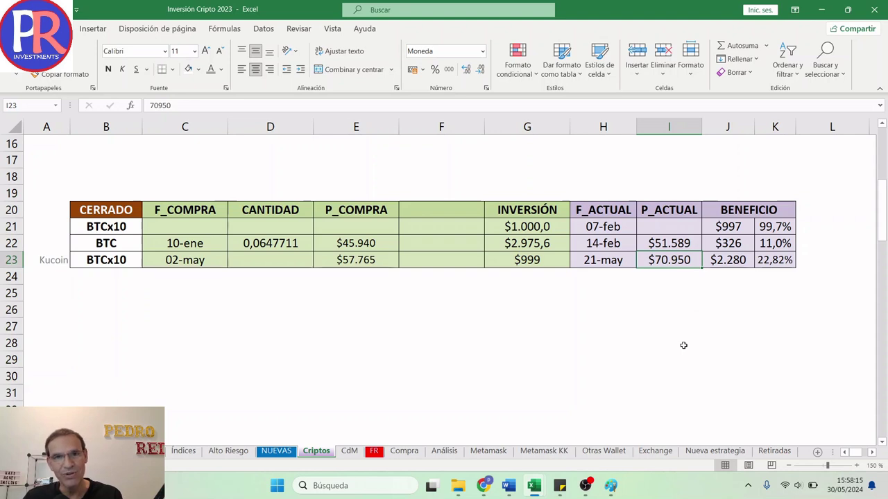
click(739, 260)
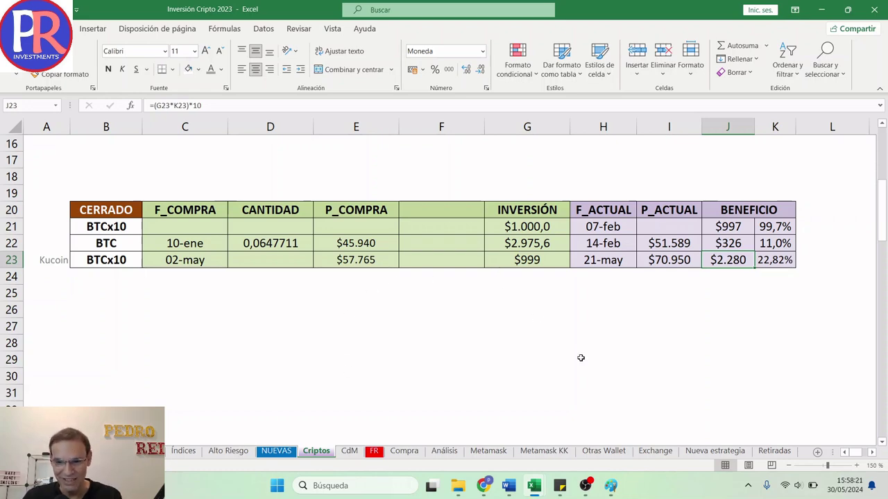
Switch to the Trading Margen1 screenshot in Paint and view it in full screen
click(615, 489)
click(612, 487)
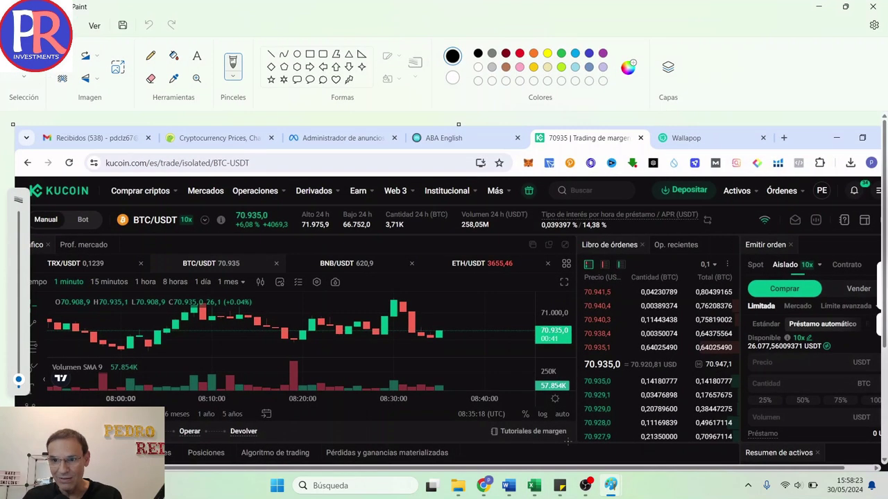
click(94, 25)
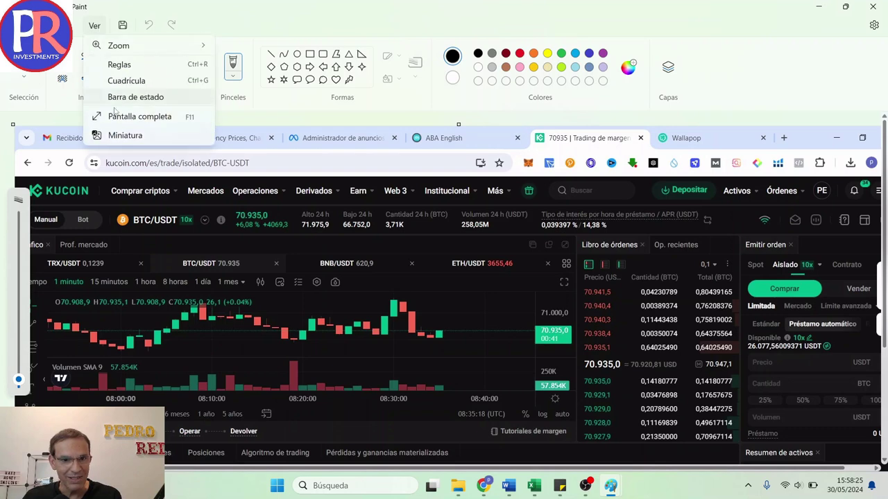
click(132, 115)
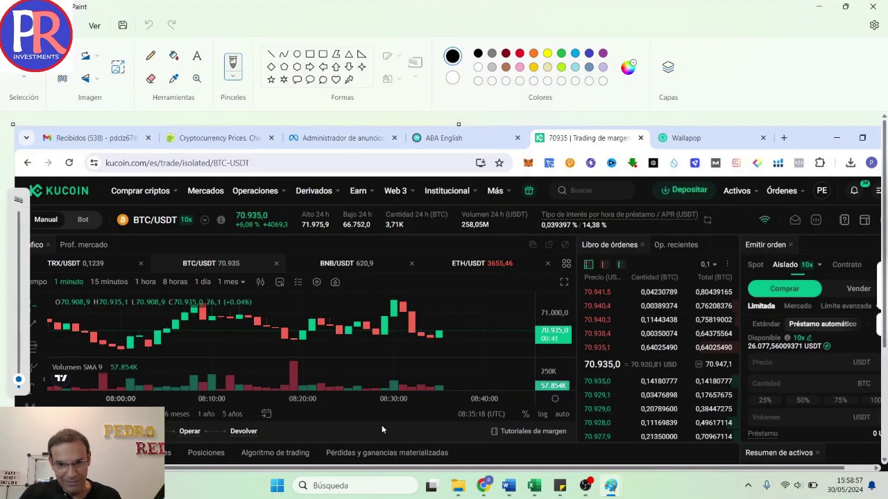
Bring up the Trading Margen2 screenshot in Paint and view it in full screen
mouse_move(610, 485)
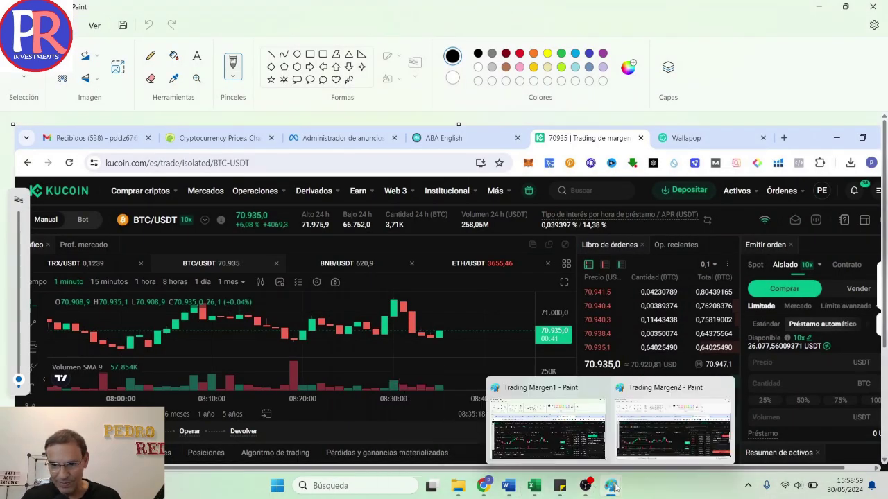
click(674, 460)
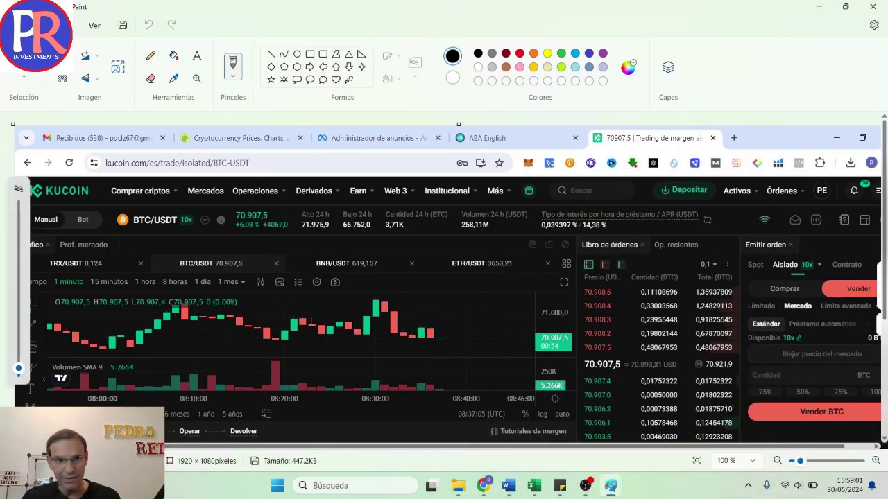
click(94, 26)
click(116, 115)
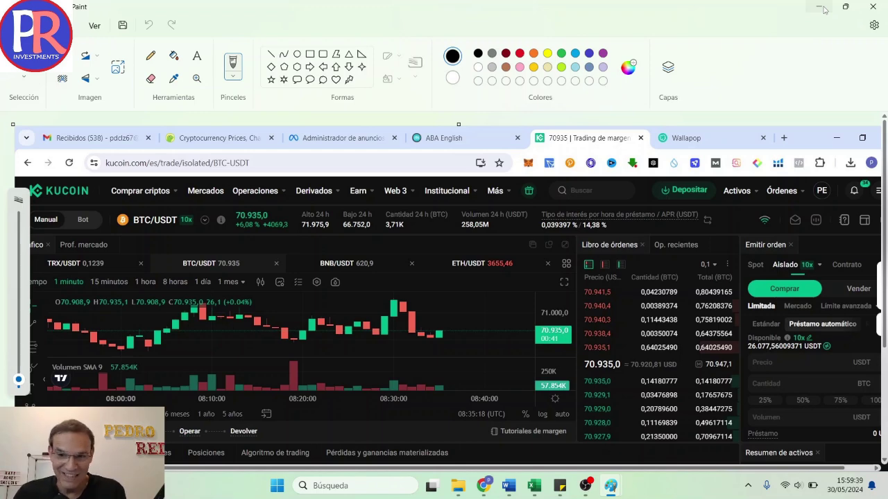
Minimize Paint to return to the Criptos sheet in Excel and look over the closed and active trades
click(820, 7)
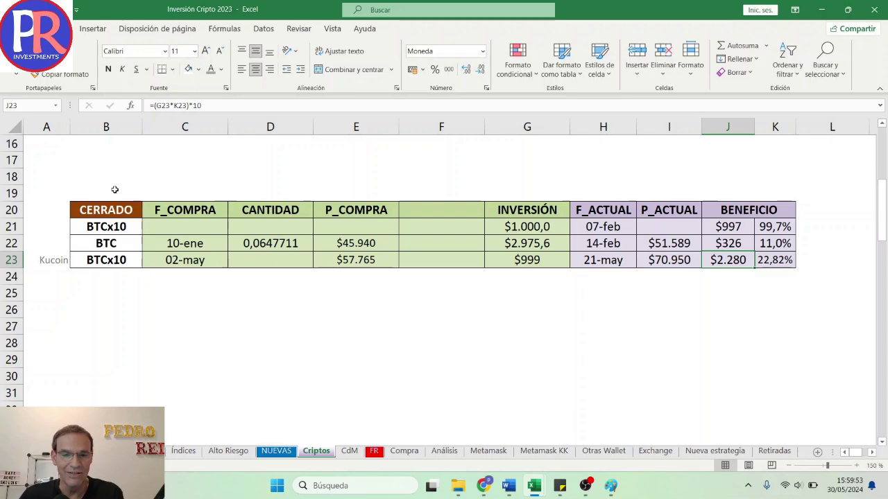
click(89, 173)
scroll(333, 361, down, 3)
scroll(333, 361, up, 8)
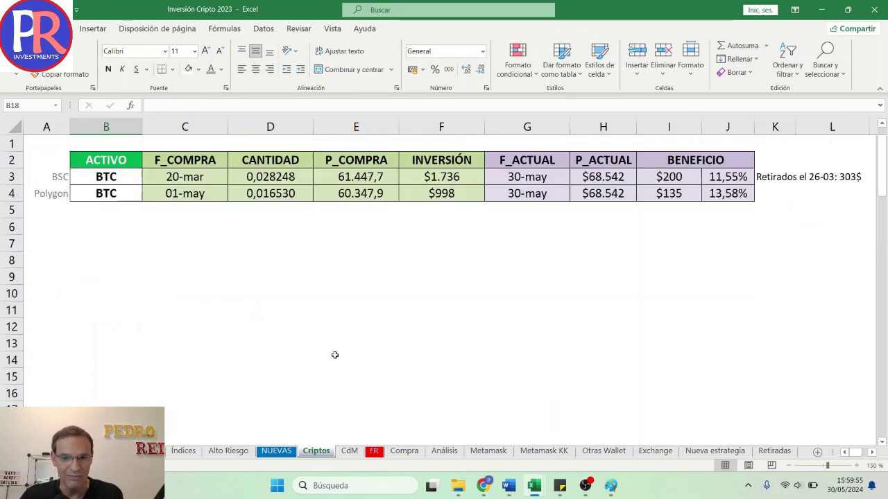
click(108, 226)
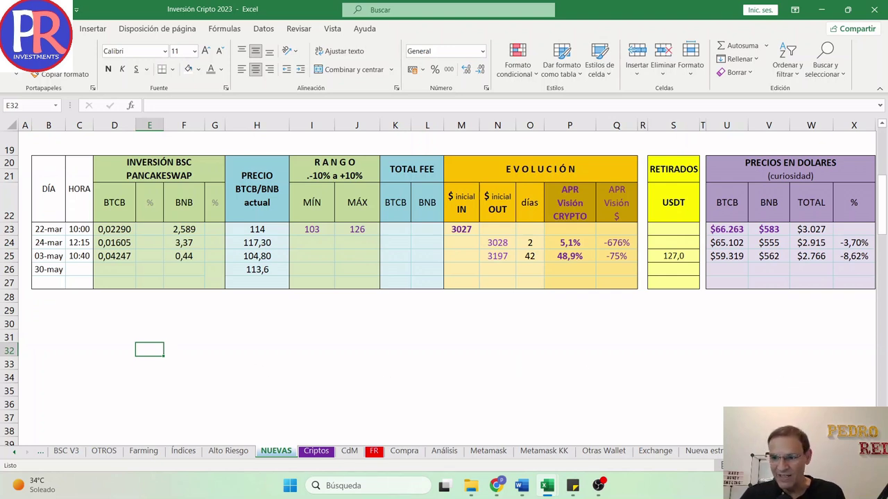
Examine the liquidity pool tables on the NUEVAS sheet, from BTCB/BNB and BNB/USDV up to the ETH/BTC pool
scroll(884, 162, down, 1)
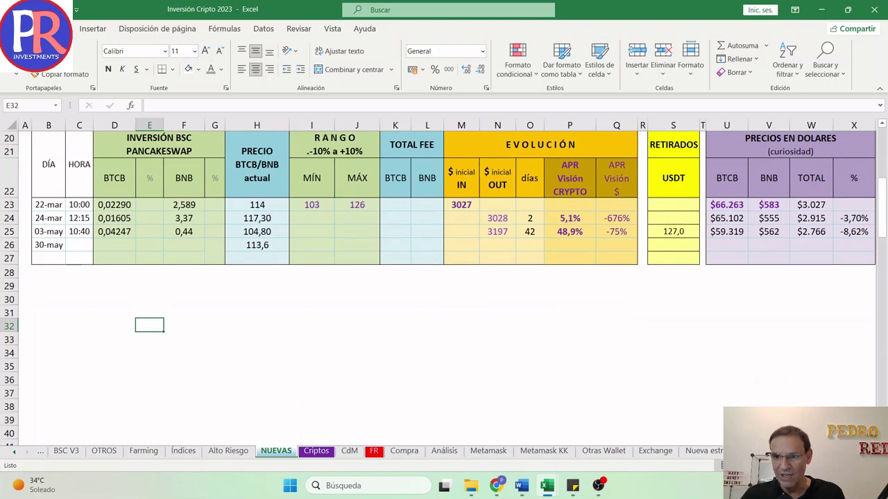
click(881, 123)
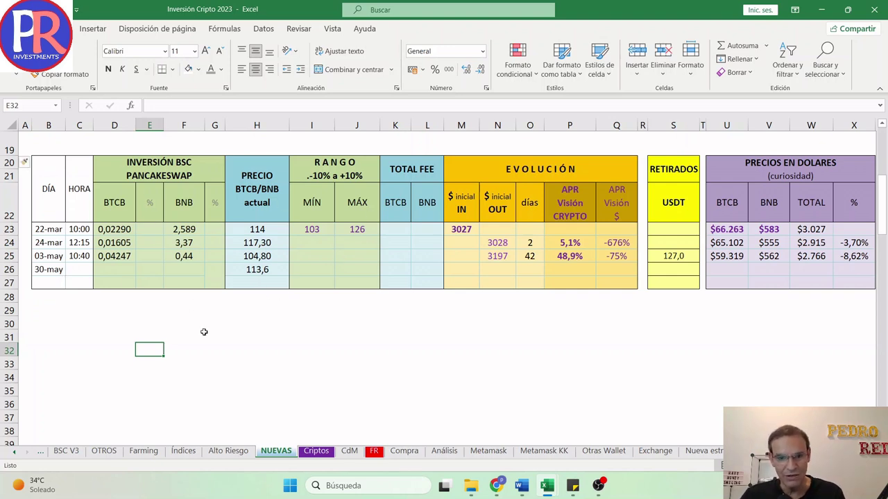
scroll(206, 333, down, 4)
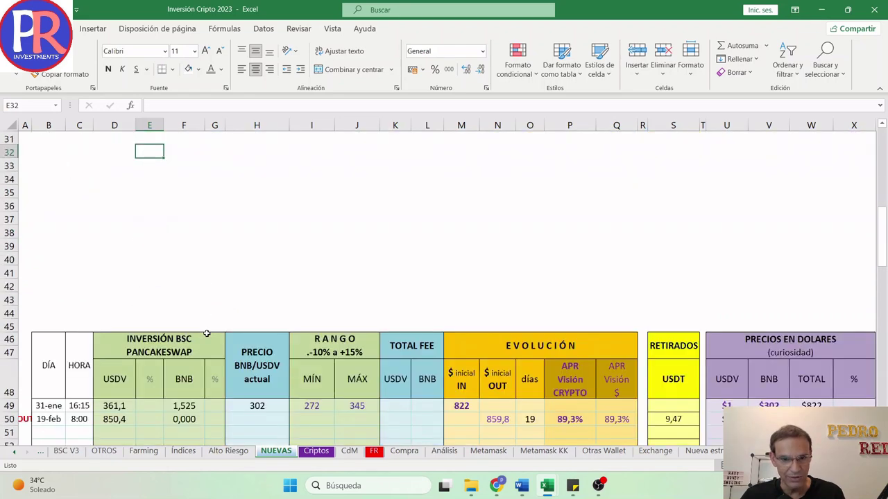
scroll(207, 333, up, 4)
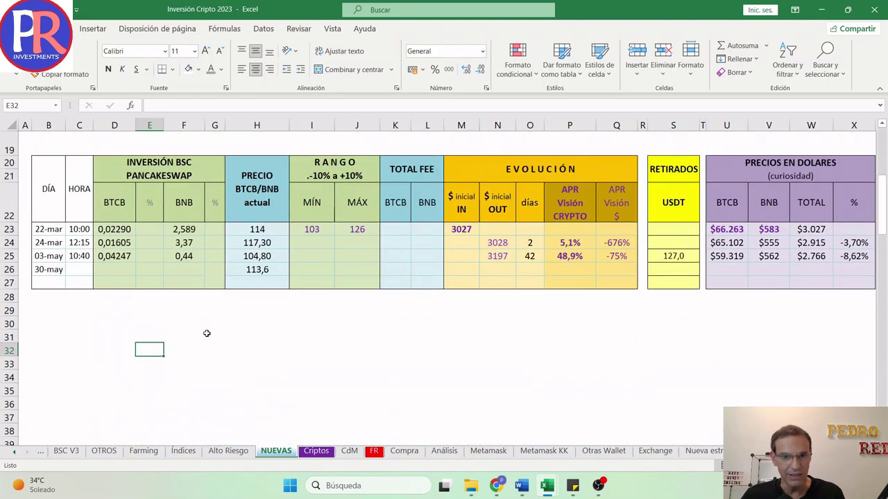
scroll(206, 333, down, 5)
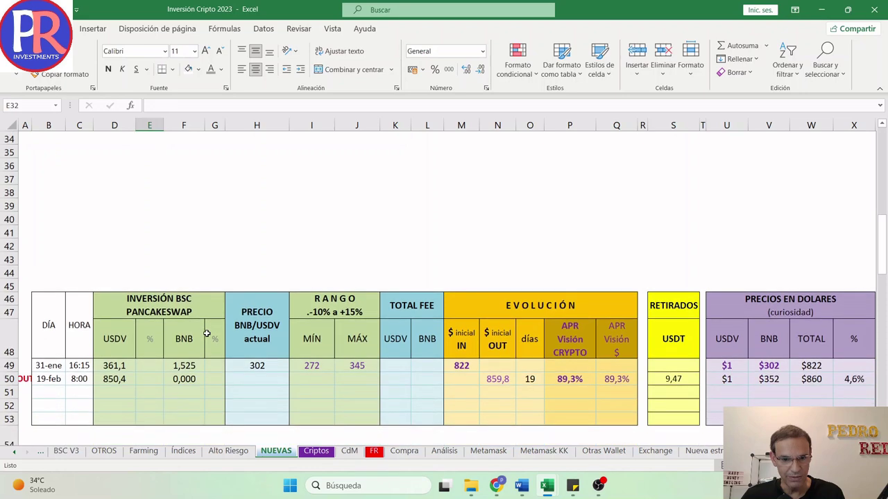
scroll(207, 333, up, 6)
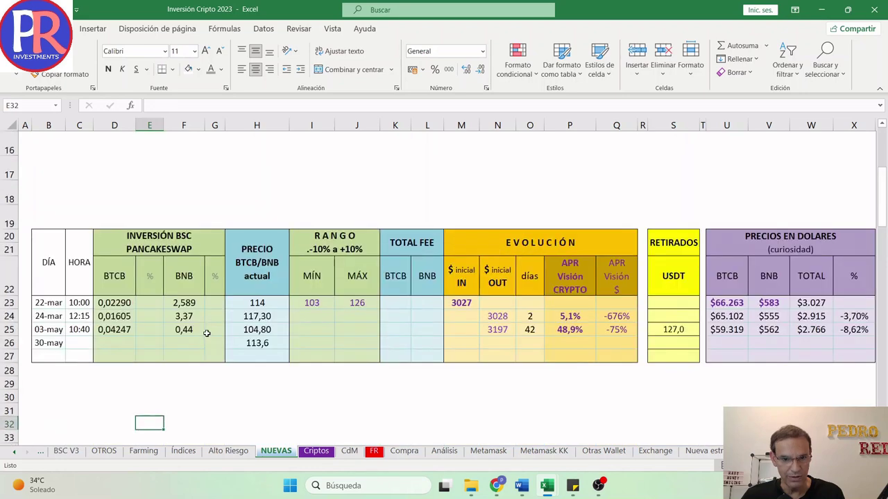
scroll(207, 334, down, 10)
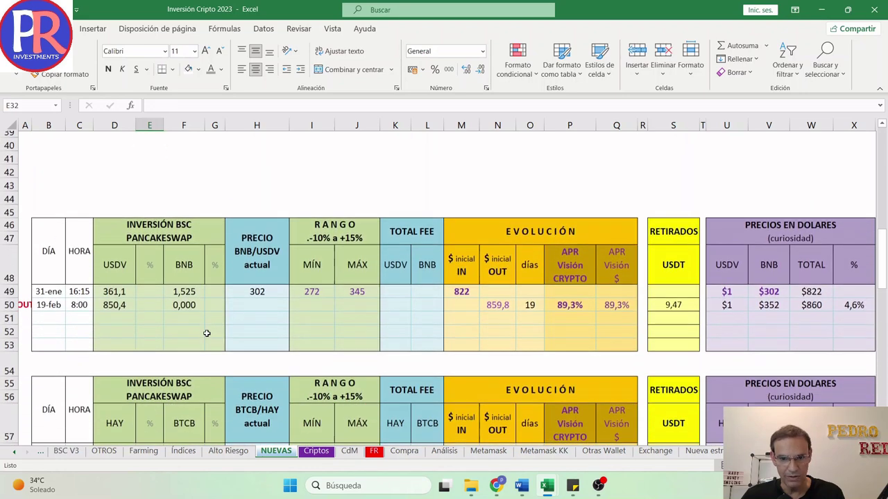
scroll(207, 333, up, 8)
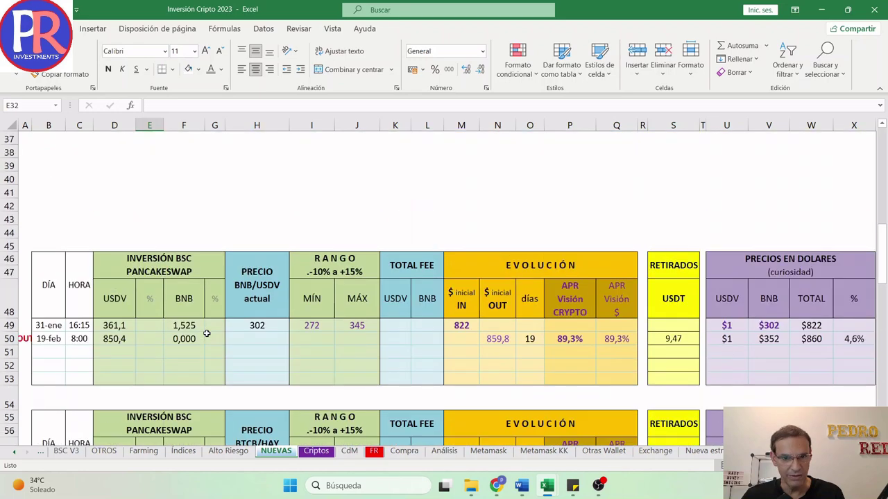
scroll(207, 326, up, 4)
scroll(206, 319, down, 8)
scroll(207, 317, up, 7)
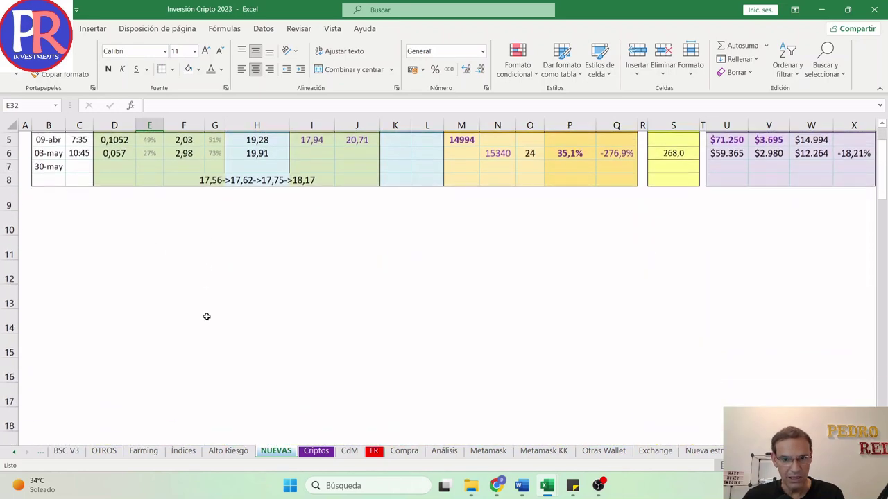
scroll(200, 339, up, 4)
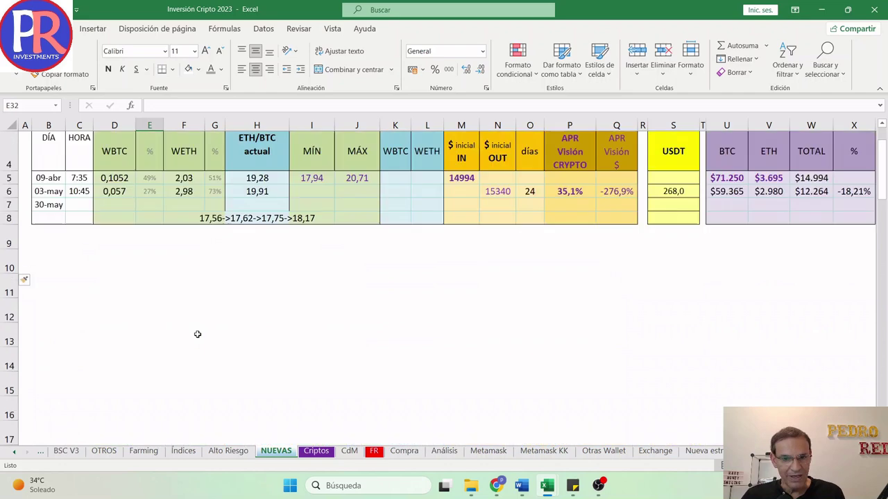
Enter 16:06 as the time in the 30-may row of the BTCB/BNB PancakeSwap table
scroll(197, 333, down, 6)
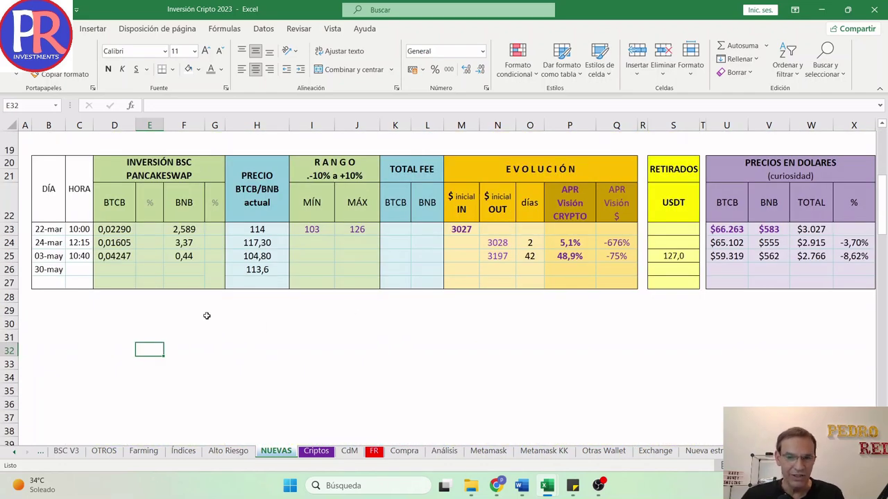
click(33, 272)
click(72, 270)
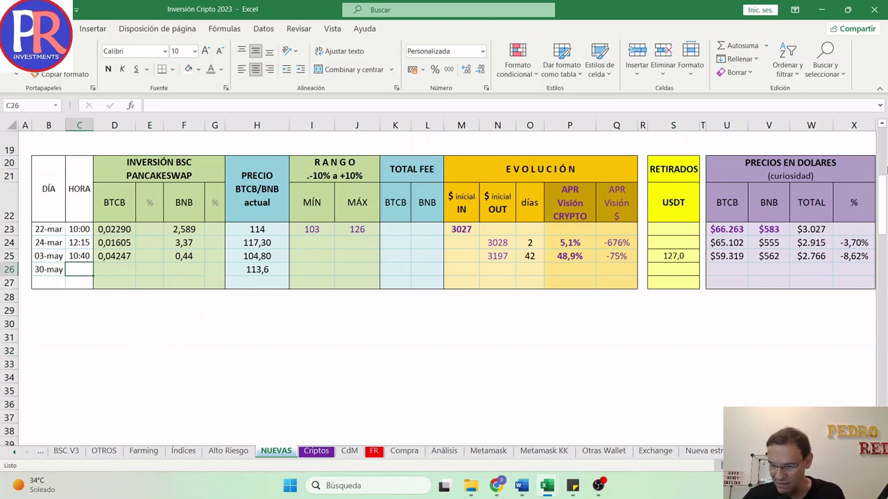
text(16:06)
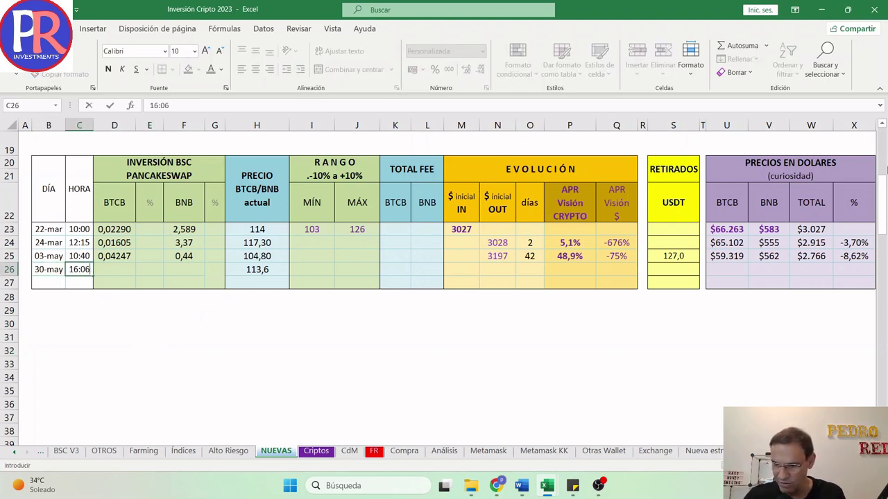
key(Return)
key(Up)
key(Right)
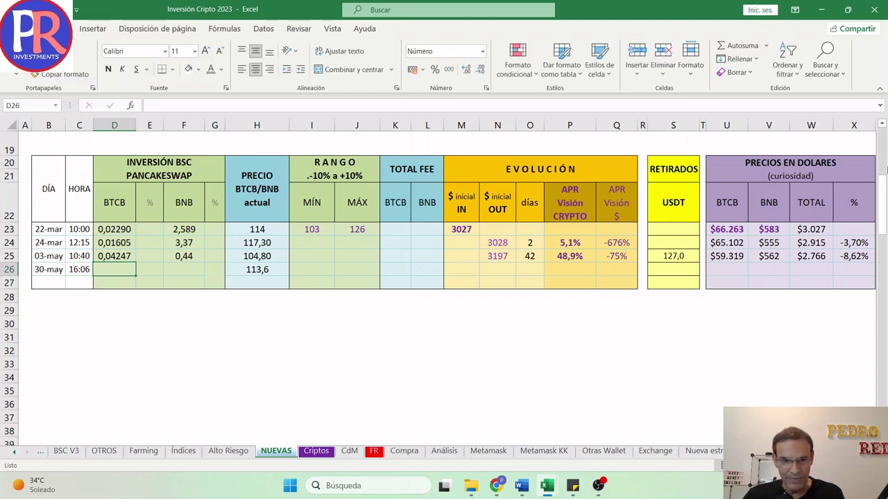
Switch to PancakeSwap in Chrome and open the details of the active BNB-BTCB liquidity position
key(alt+Tab)
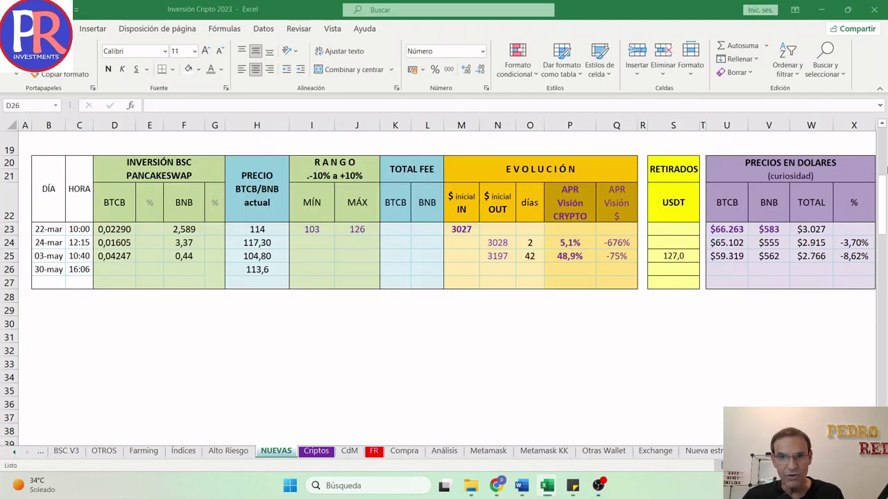
key(alt+Tab)
key(alt+Tab)
key(alt+Tab)
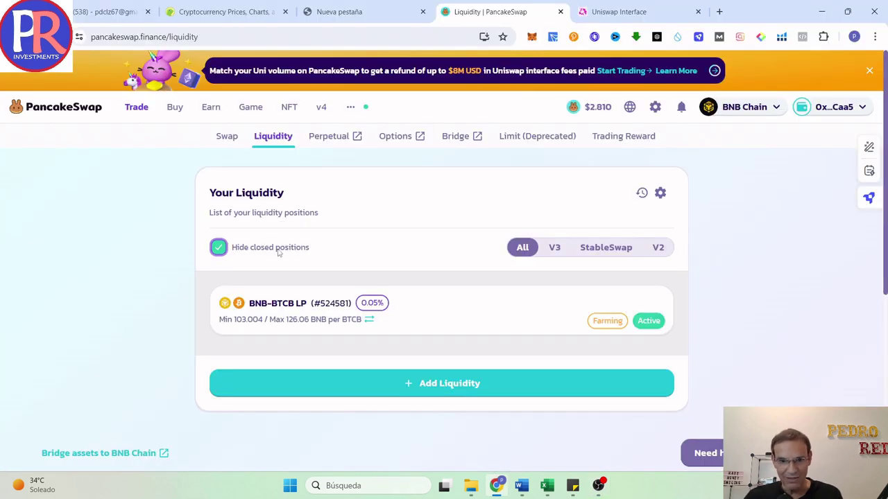
click(274, 312)
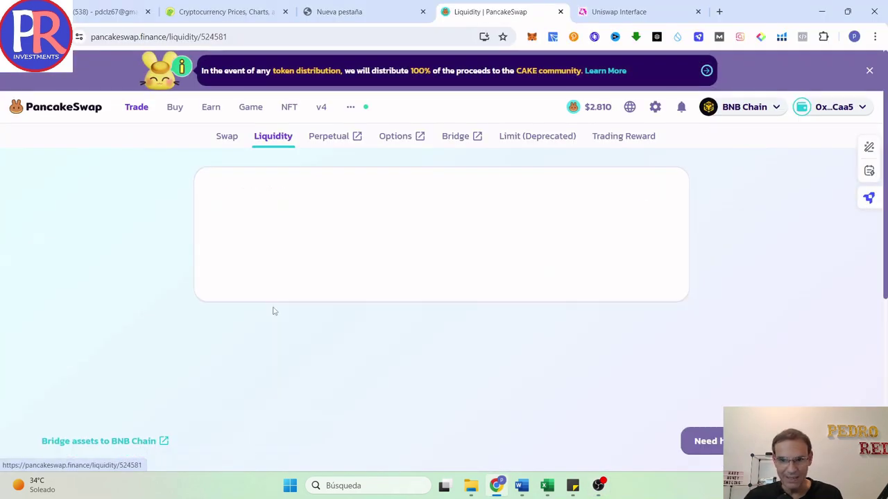
scroll(734, 316, down, 1)
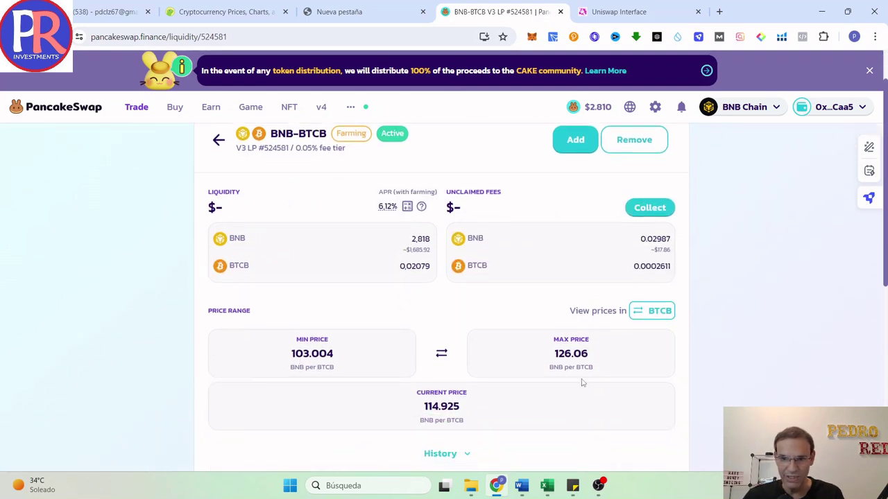
Compare the MÍN and MÁX range cells in Excel with the PancakeSwap position and check its unclaimed fees
key(alt+Tab)
key(Tab)
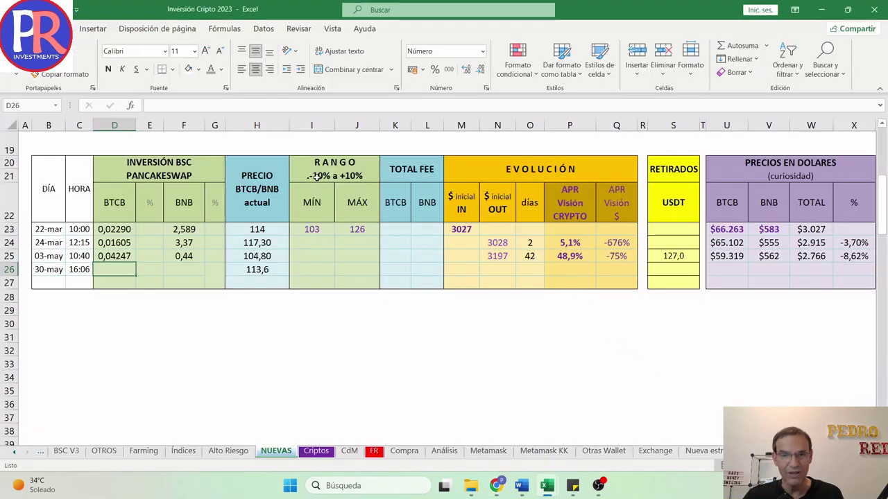
click(348, 228)
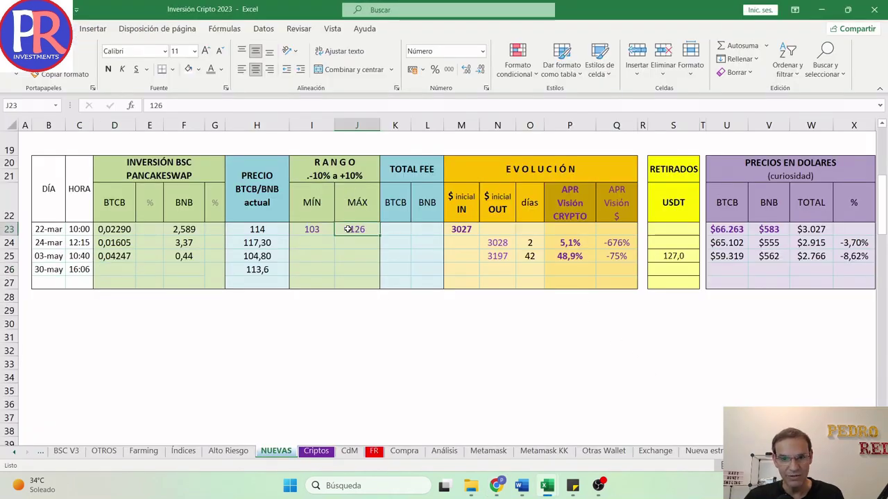
click(329, 229)
key(alt+Tab)
key(Escape)
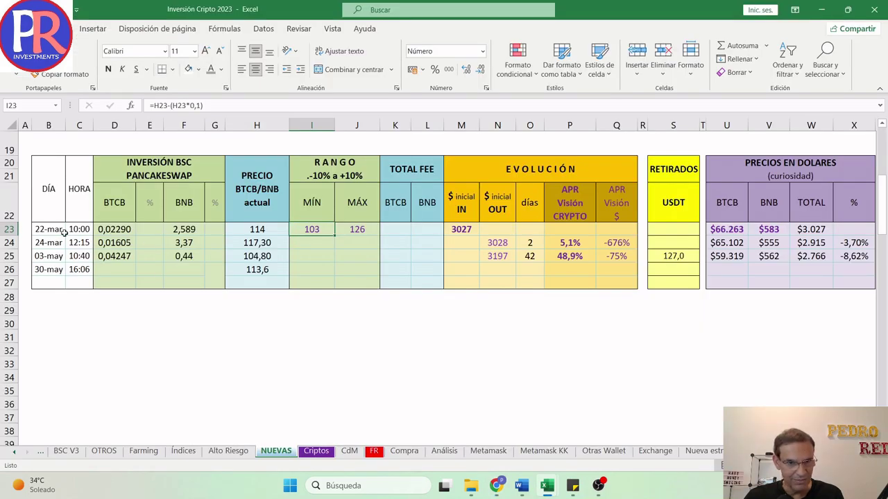
key(alt+Tab)
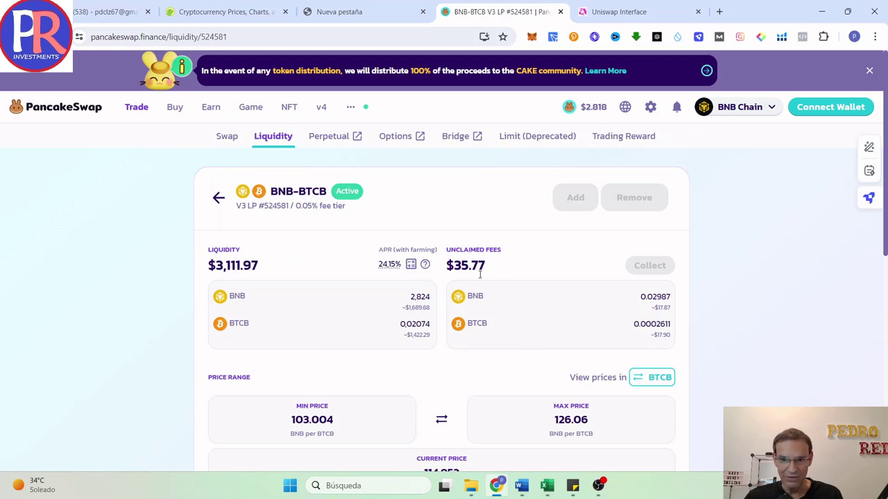
Back in Excel, enter =S25+35 in the RETIRADOS USDT cell of the 30-may row
key(alt+Tab)
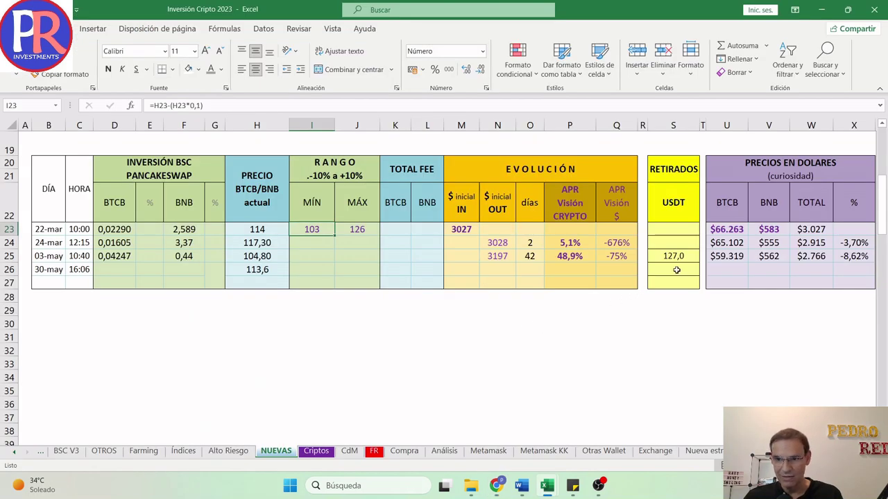
click(676, 270)
text(=)
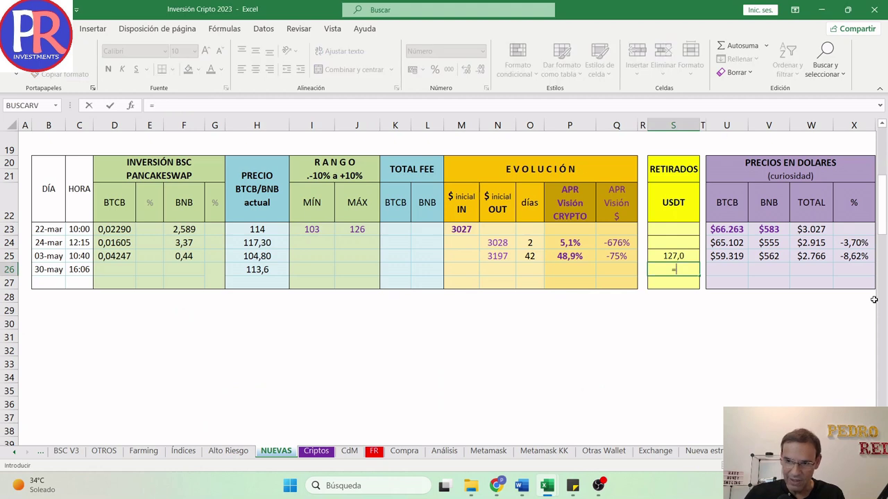
click(676, 256)
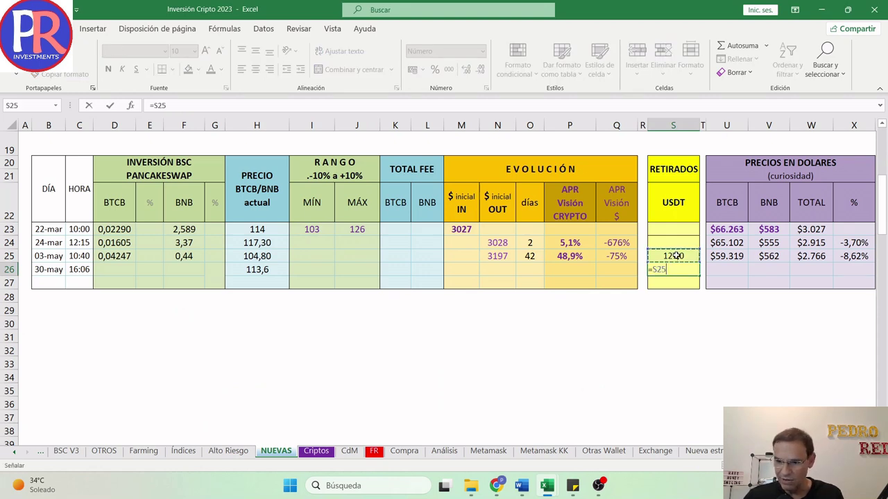
text(+35)
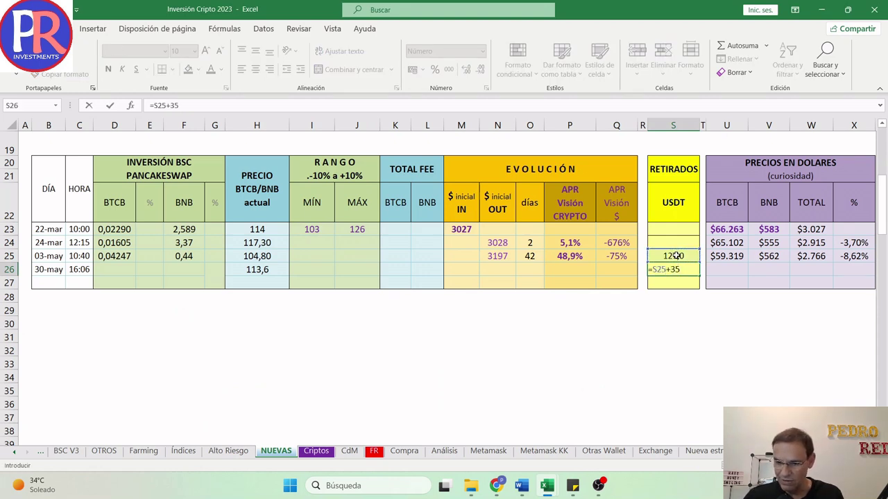
text(,57)
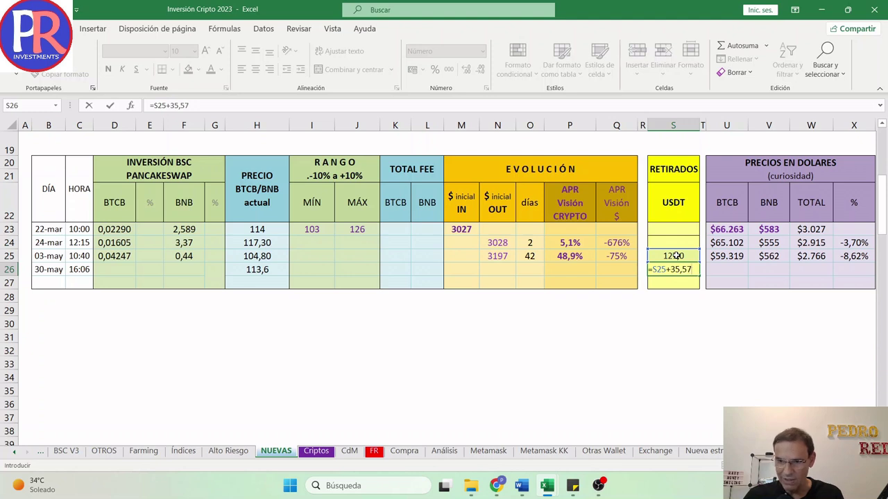
key(BackSpace)
key(BackSpace)
key(BackSpace)
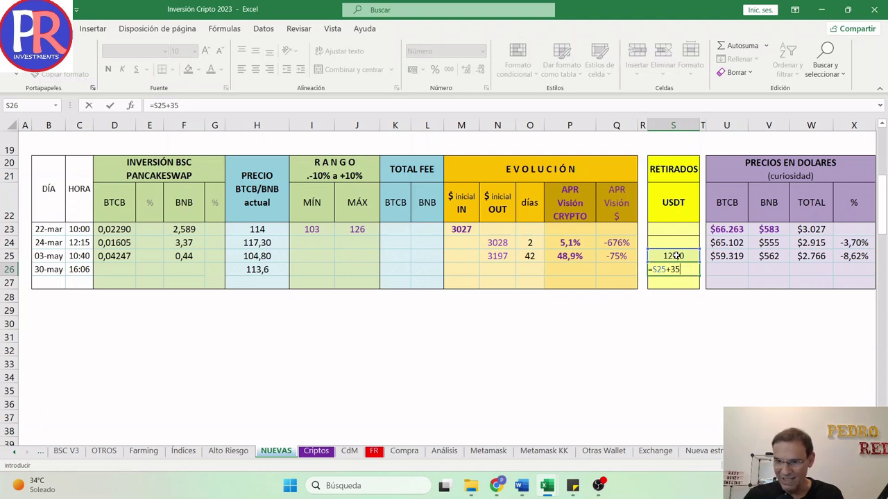
key(Return)
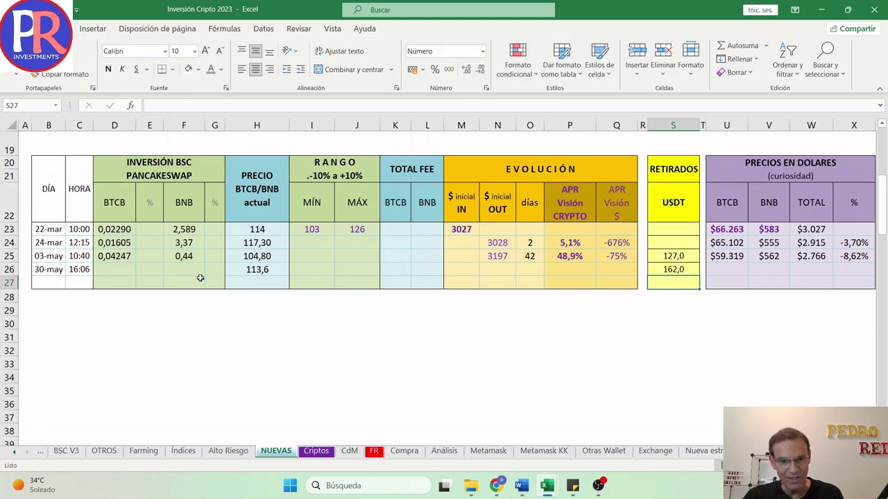
Copy the position's BTCB amount 0,02074 from PancakeSwap into the BTCB cell of the 30-may row in Excel
click(115, 270)
key(alt+Tab)
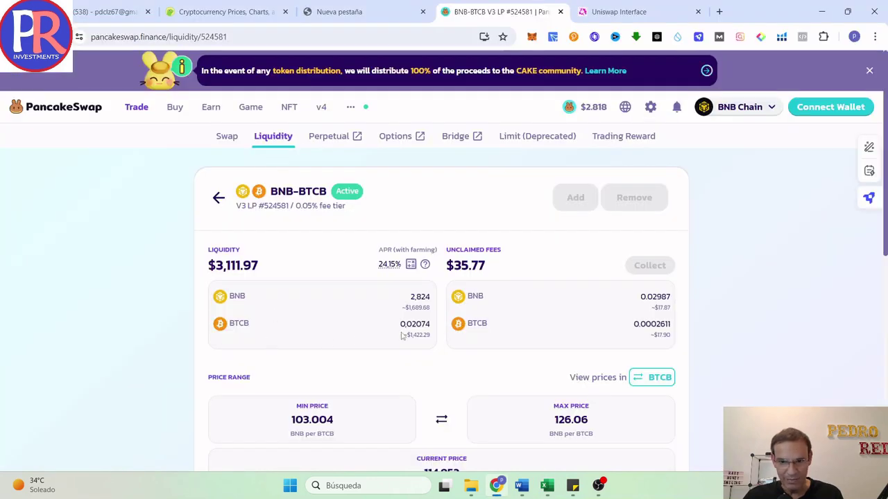
drag(398, 326, 433, 325)
key(ctrl+c)
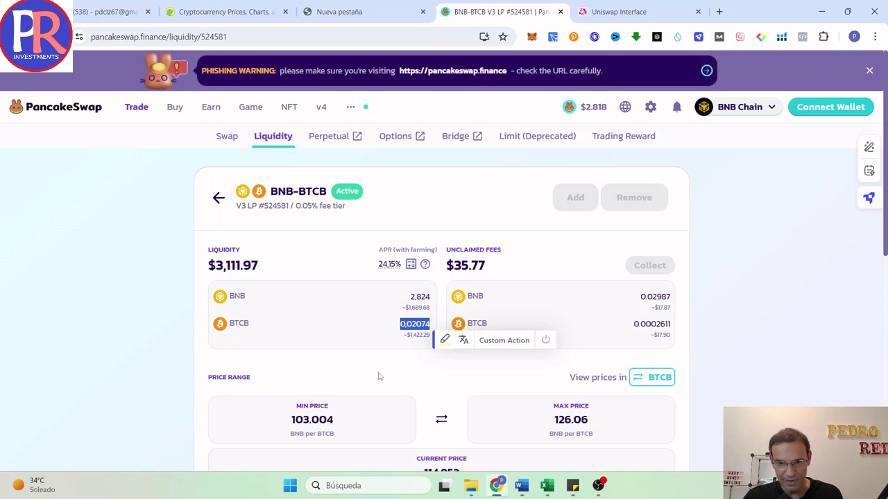
key(alt+Tab)
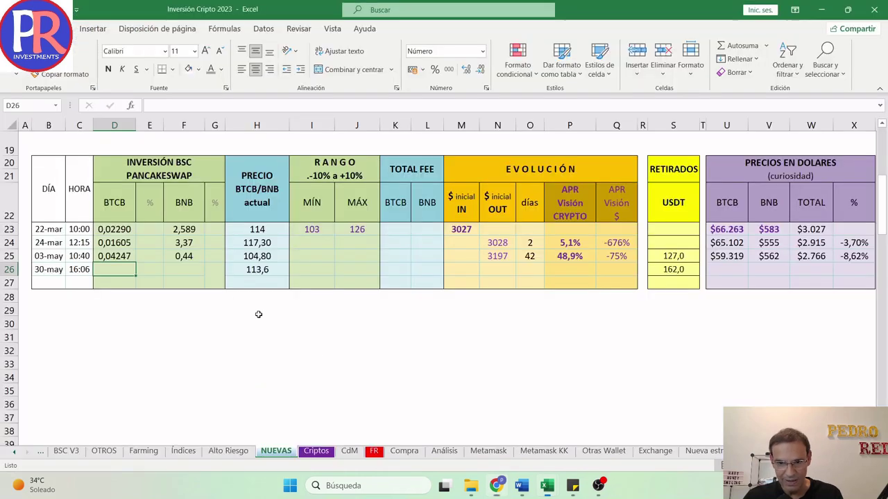
right_click(122, 269)
click(167, 218)
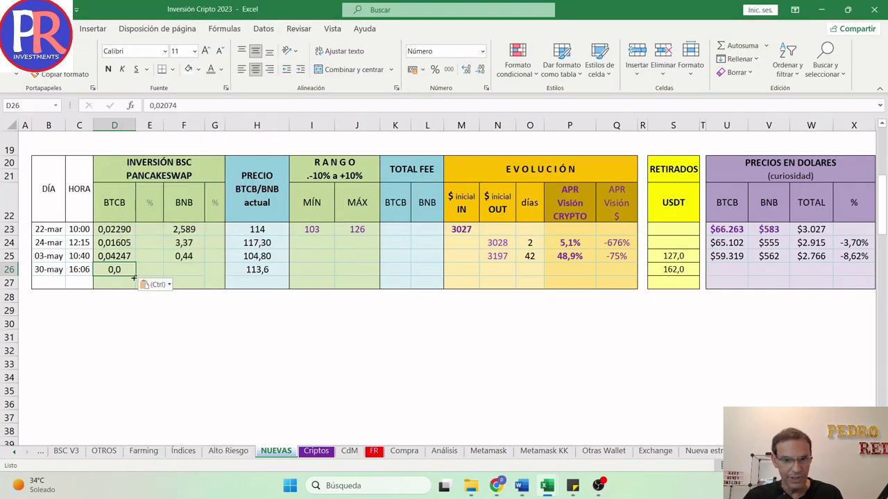
Format the 30-may BTCB amount to display five decimal places
click(466, 70)
click(466, 70)
click(466, 70)
click(466, 70)
Enter the BNB amount 2,824 from PancakeSwap in the 30-may row and display it with two decimals
click(203, 273)
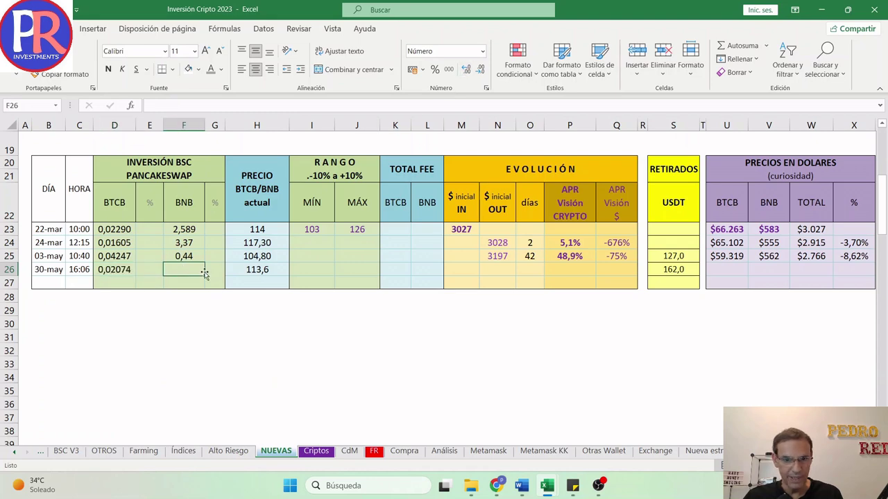
key(alt+Tab)
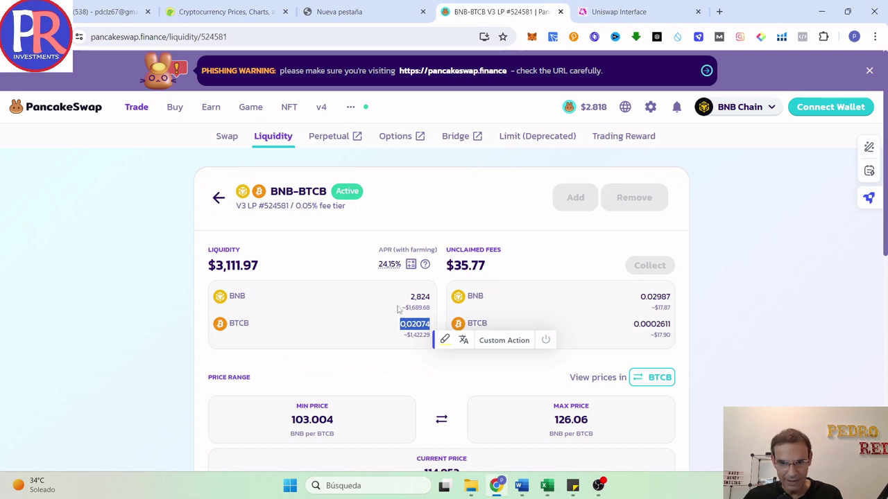
key(alt+Tab)
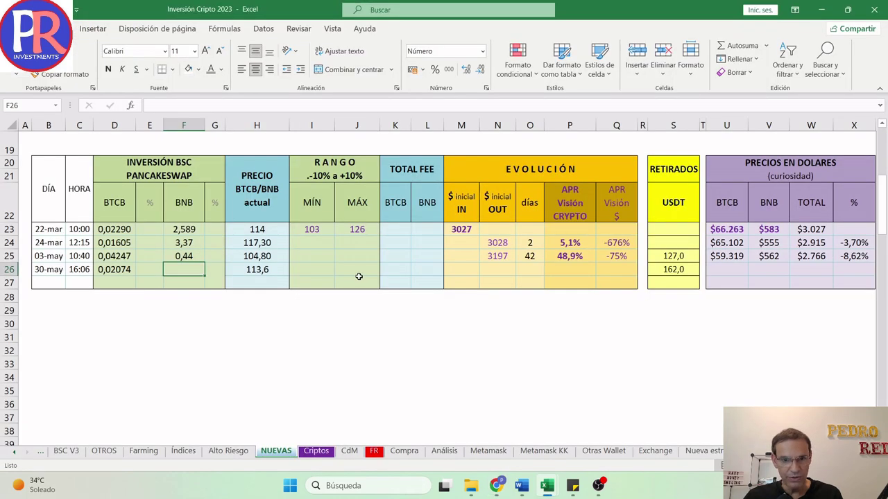
text(2,284)
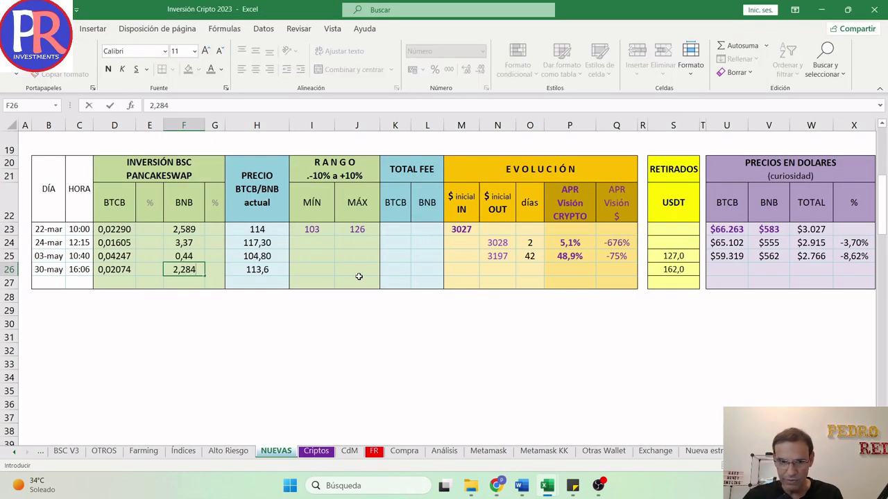
key(alt+Tab)
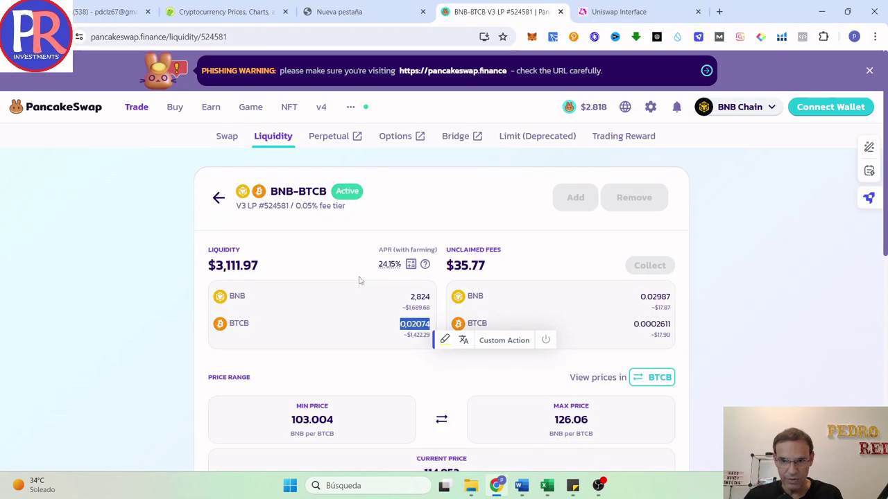
key(alt+Tab)
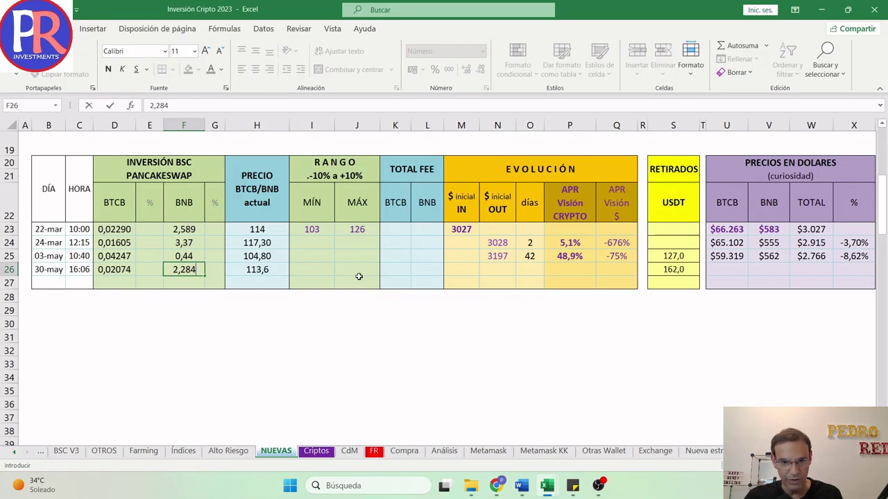
key(BackSpace)
key(BackSpace)
key(BackSpace)
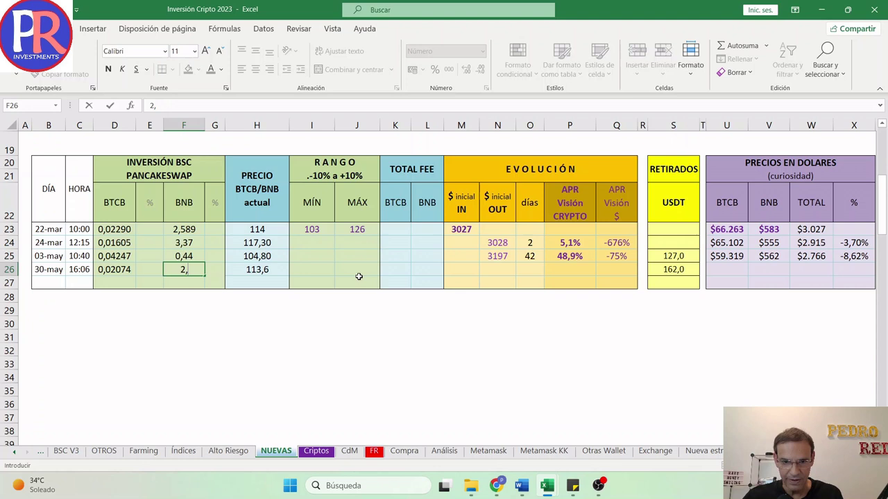
text(824)
key(Return)
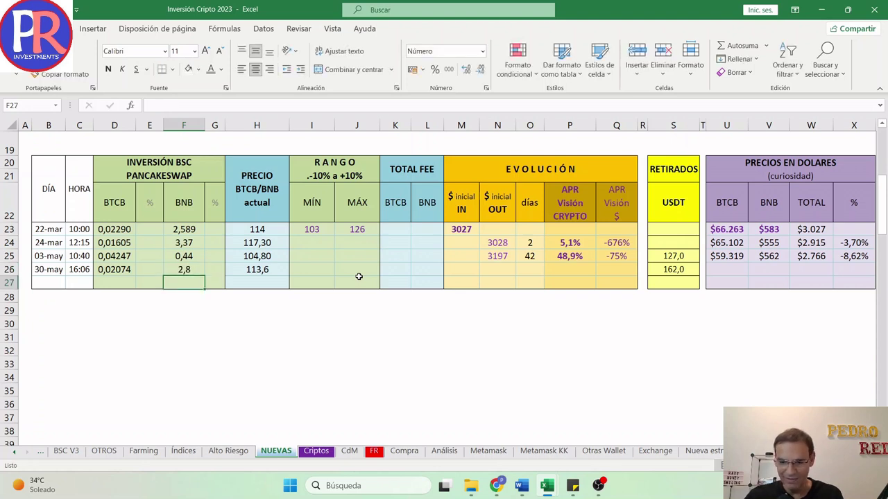
key(Up)
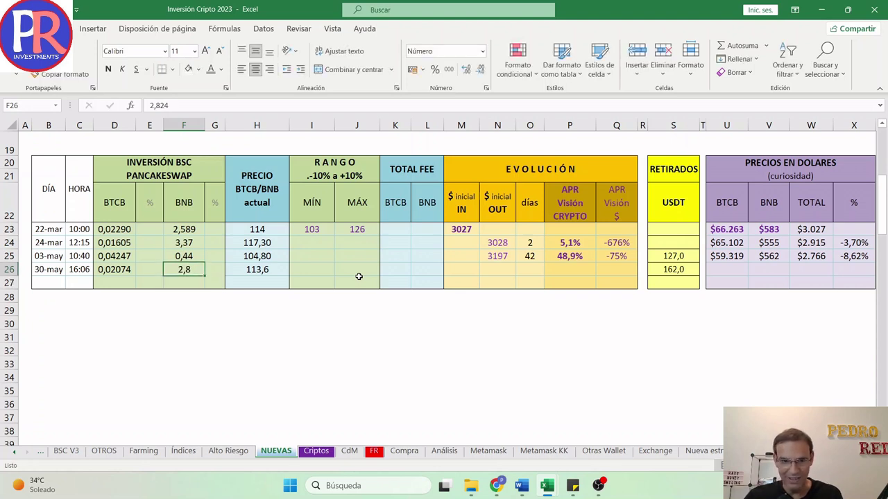
click(466, 74)
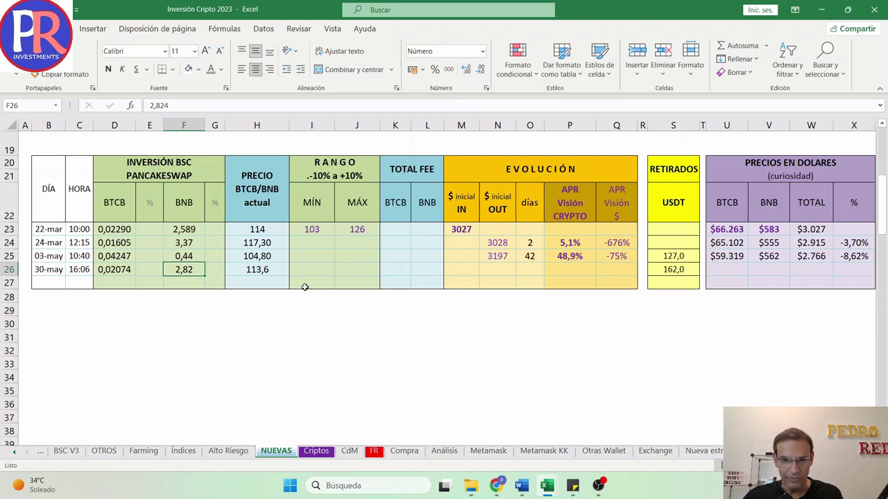
Fill the $ inicial OUT formula down from the 03-may row to the 30-may row
click(320, 269)
click(496, 259)
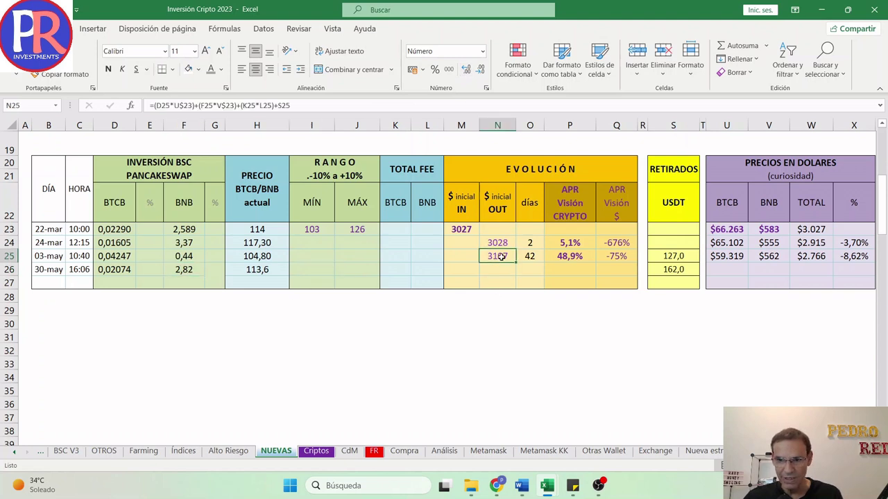
drag(514, 260, 523, 269)
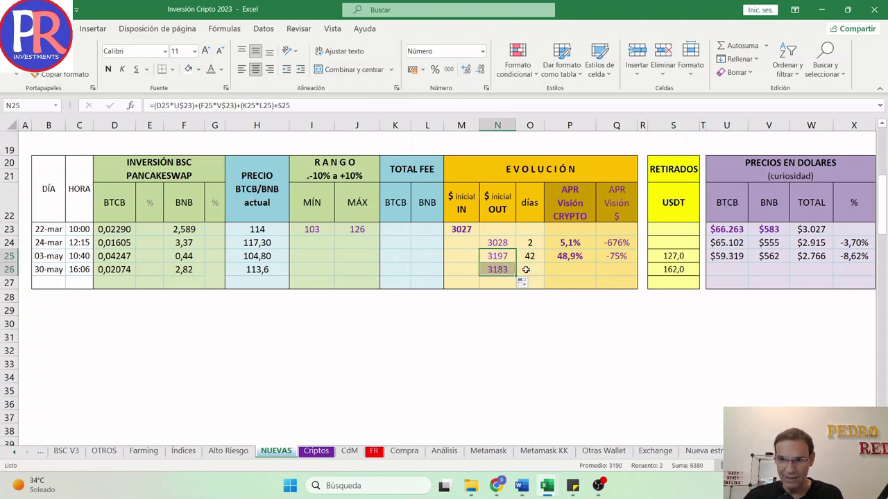
Calculate the 30-may row's días with the formula =B26-B23, subtracting the 22-mar start date
click(529, 257)
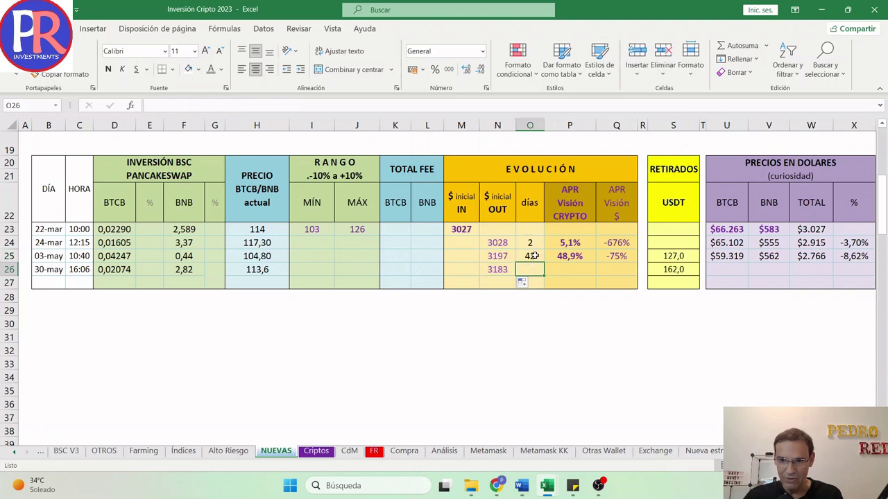
click(530, 270)
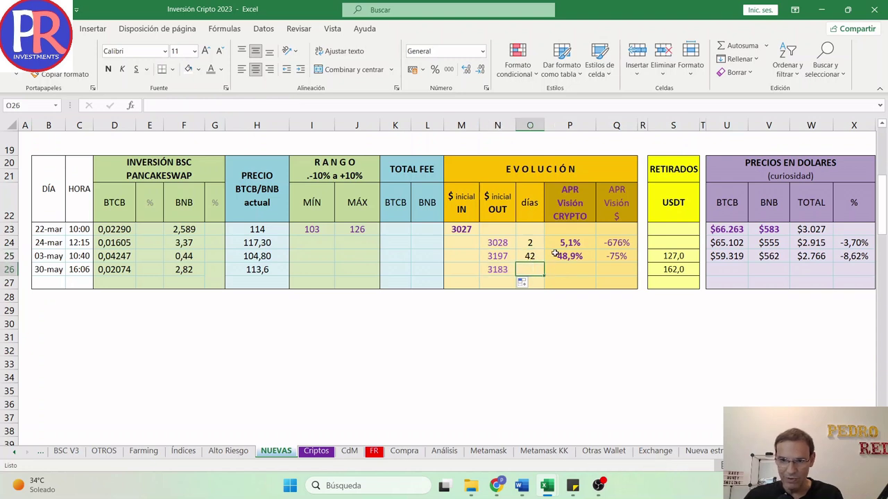
text(=)
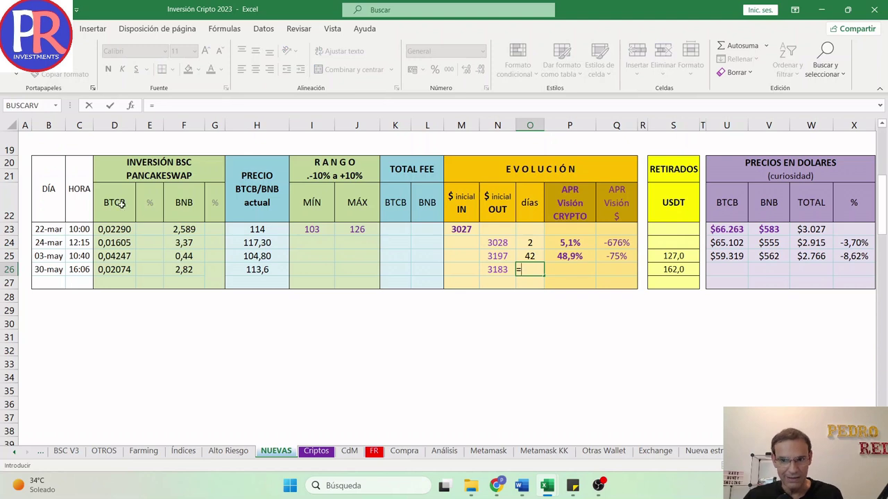
click(59, 270)
text(-)
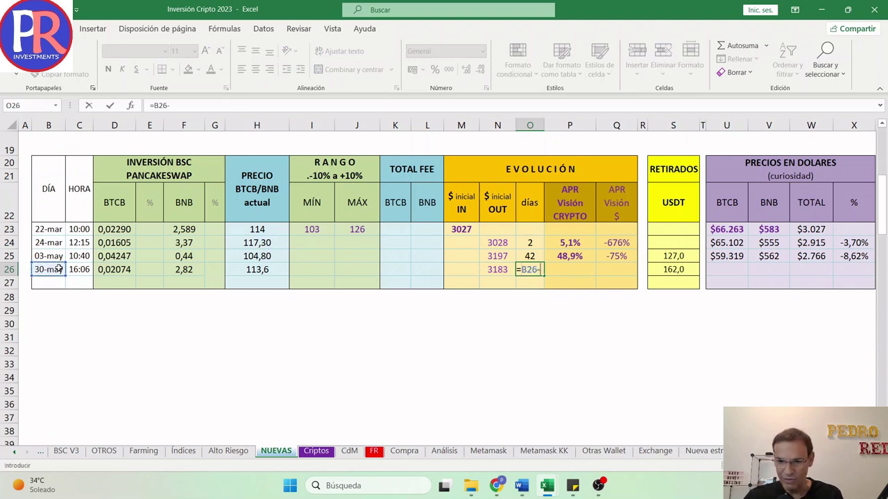
click(50, 231)
key(Return)
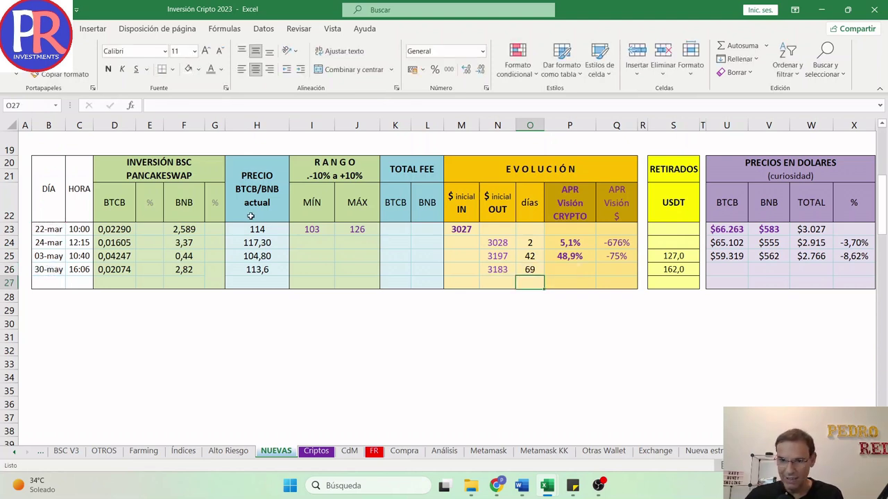
Fill the APR Visión CRYPTO formula down from the 03-may row to the 30-may row and review its input cells
click(581, 255)
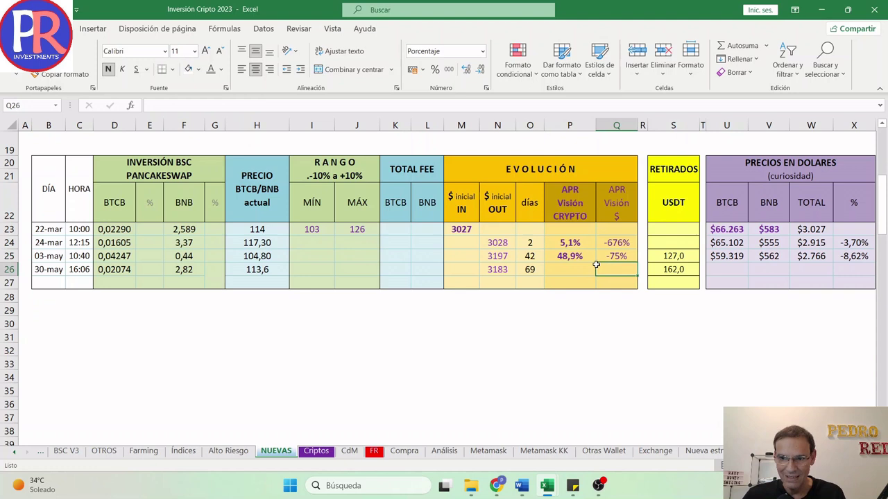
drag(597, 263, 597, 281)
click(562, 269)
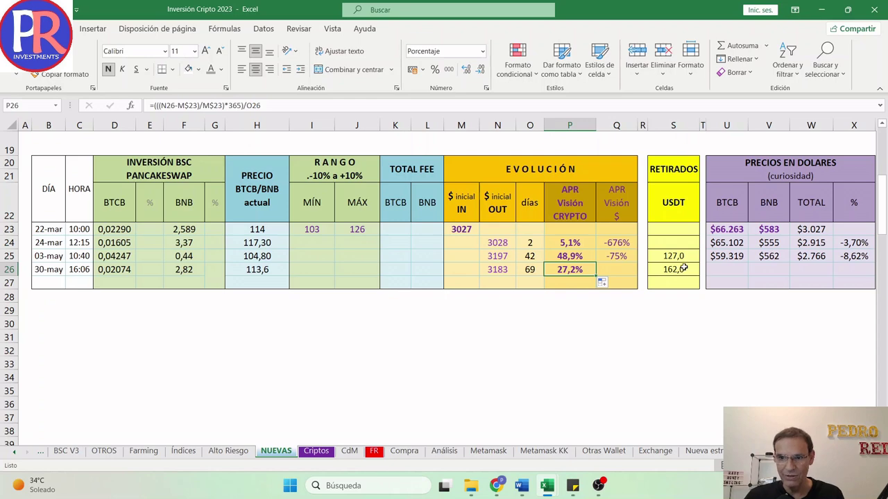
click(497, 272)
click(529, 272)
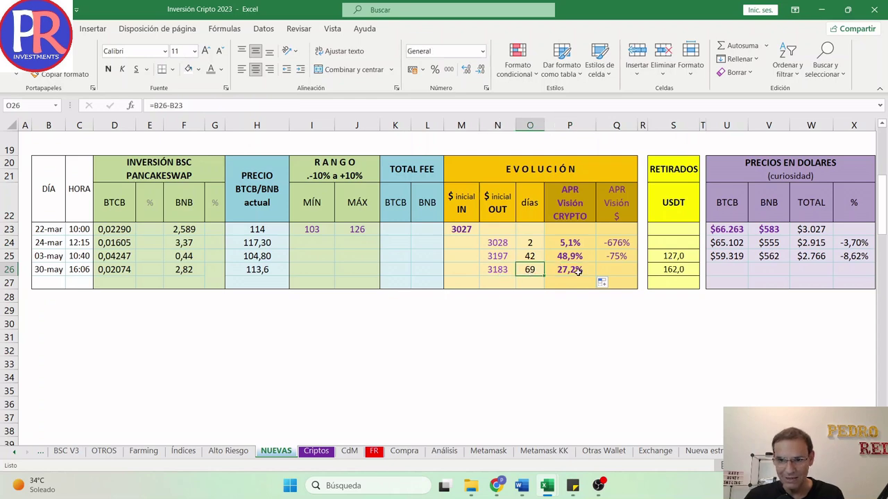
click(568, 272)
Switch to PancakeSwap and open the Farms page to check the CAKE earned by the staked BTCB-BNB LP
click(683, 272)
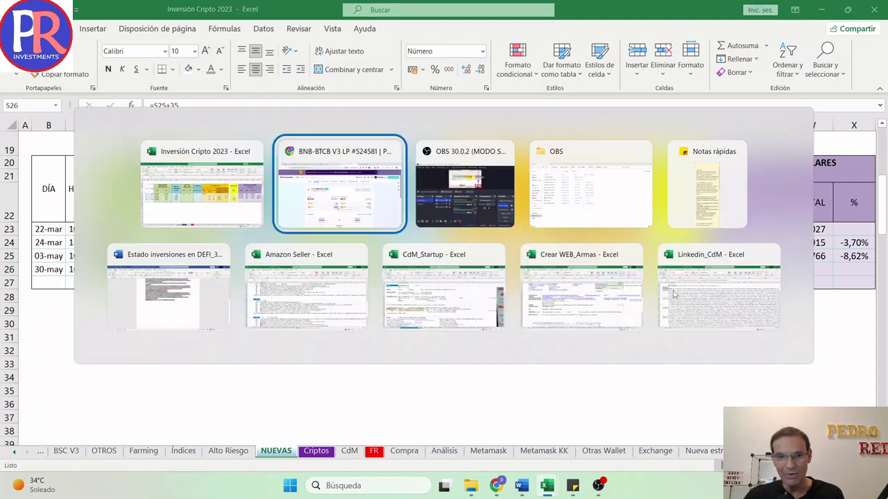
key(alt+Tab)
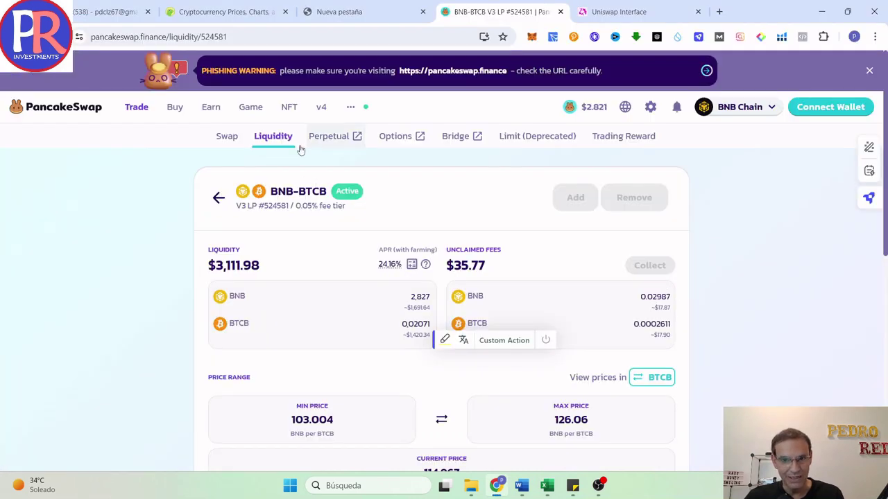
click(175, 109)
click(210, 109)
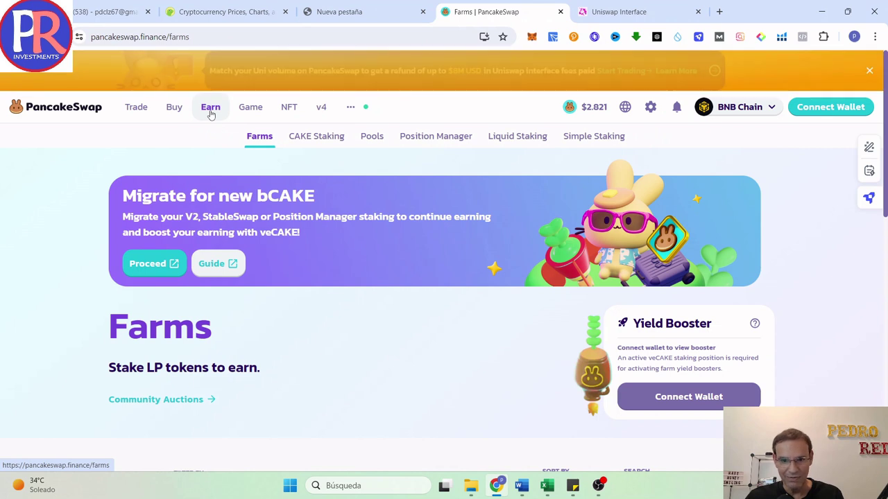
mouse_move(208, 108)
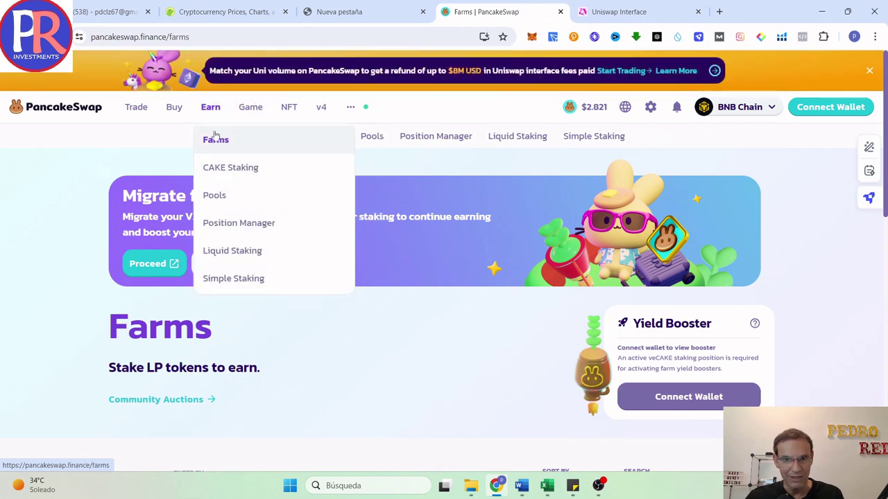
click(214, 139)
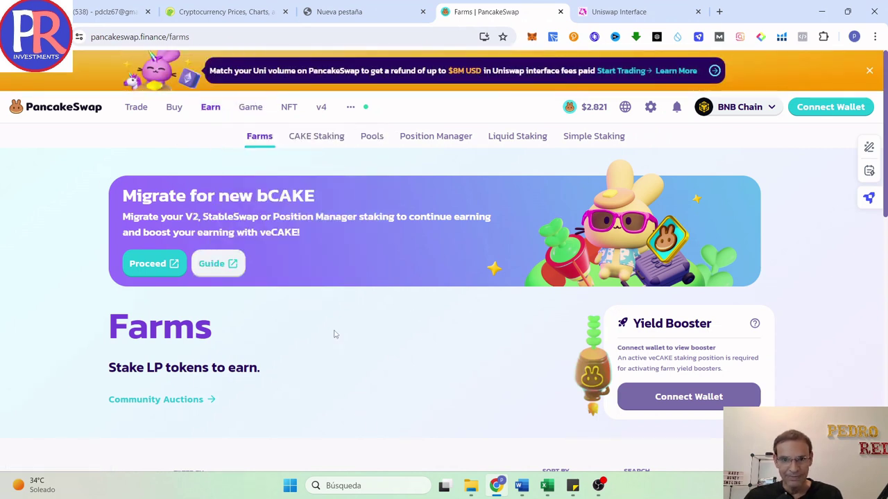
scroll(416, 312, down, 4)
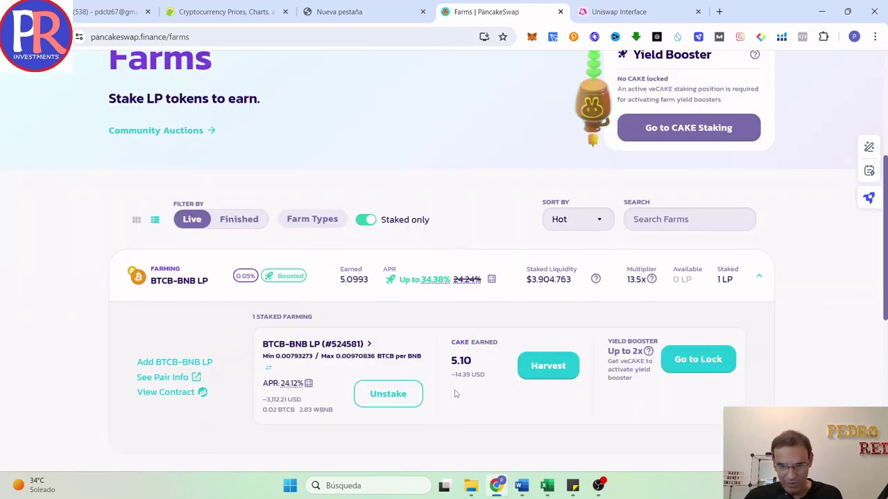
Back in Excel, add 14 to the RETIRADOS USDT formula of the 30-may row, making it =S25+35+14
key(alt+Tab)
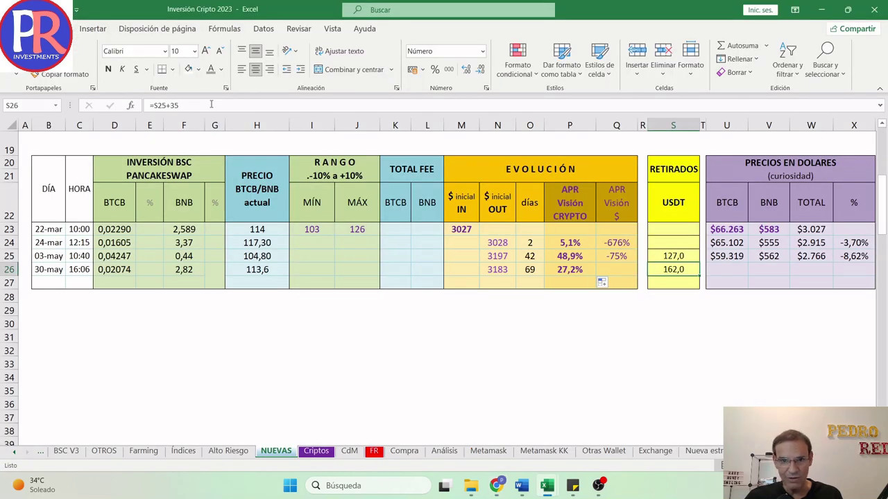
click(211, 104)
text(+14)
key(Return)
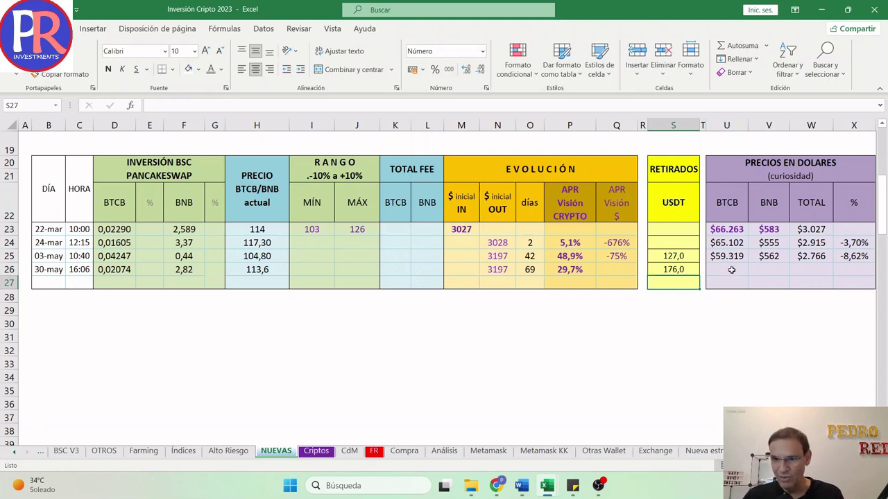
Fill the PRECIOS EN DOLARES cells from the 03-may row down to the 30-may row
drag(735, 254, 746, 275)
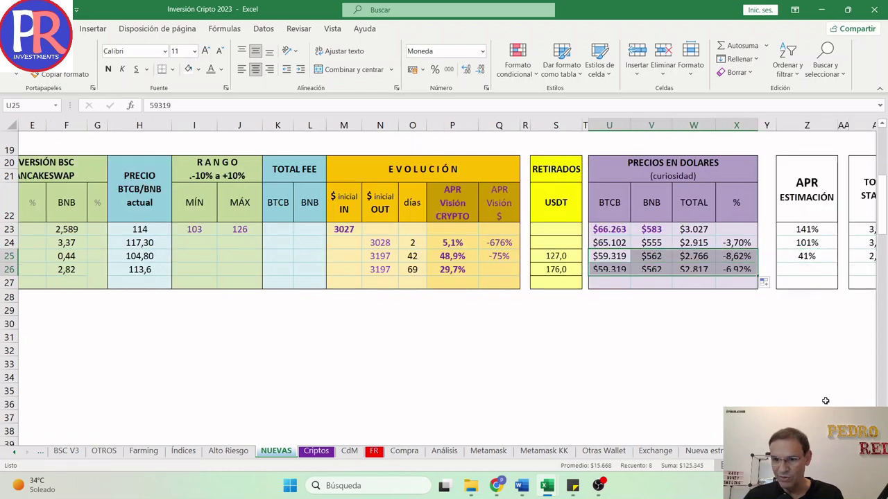
scroll(746, 274, left, 3)
scroll(743, 337, left, 2)
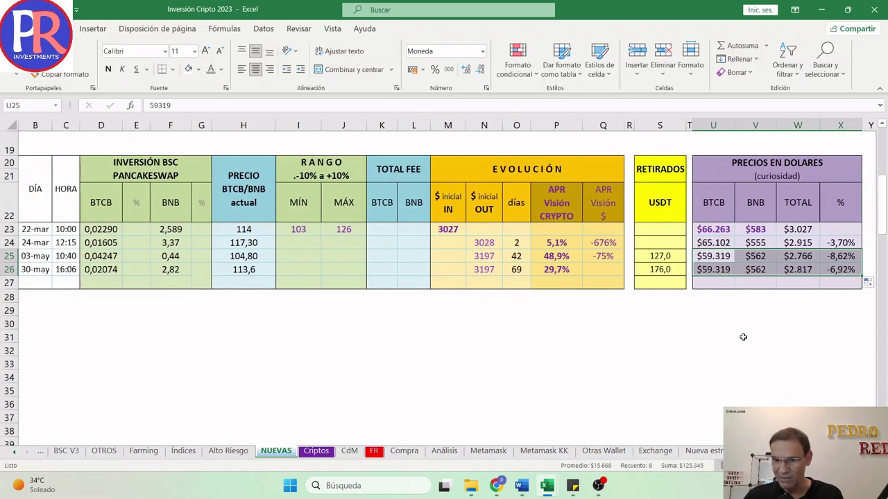
Look up the Bitcoin price on CoinGecko and set the 30-may BTCB dollar price to 68650 in Excel
click(722, 269)
key(alt+Tab)
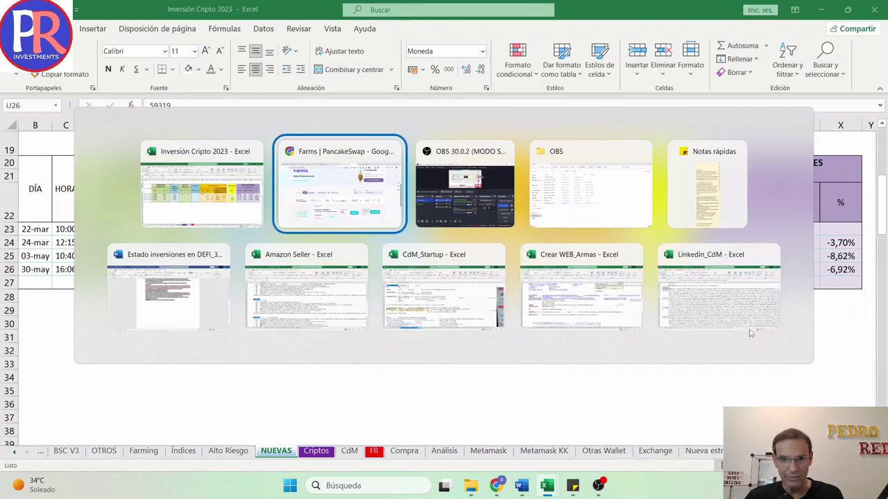
key(ctrl+shift+Tab)
key(ctrl+shift+Tab)
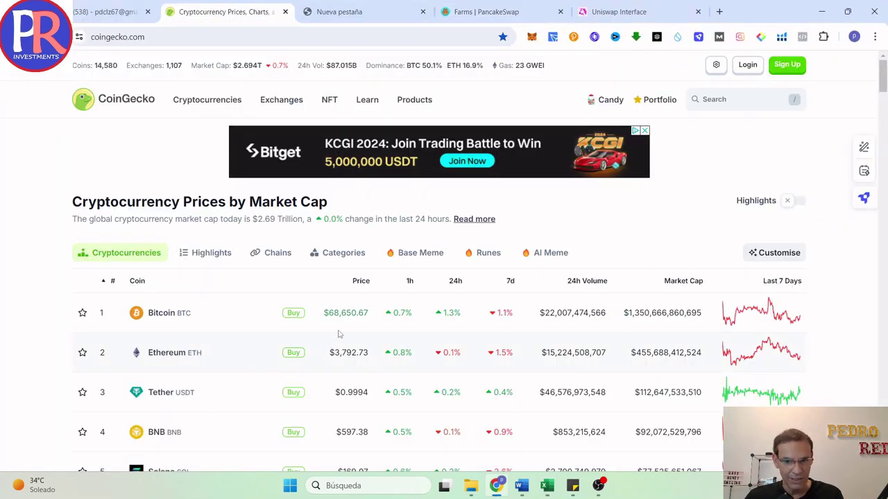
key(alt+Tab)
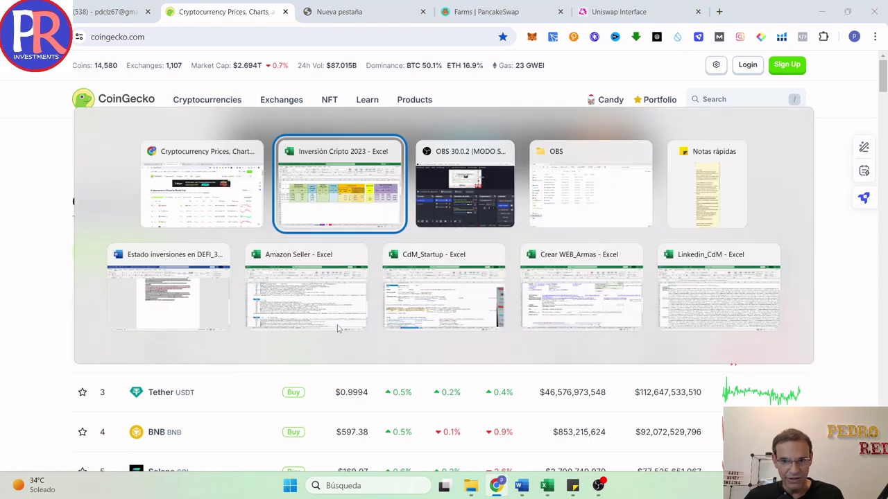
text(68650)
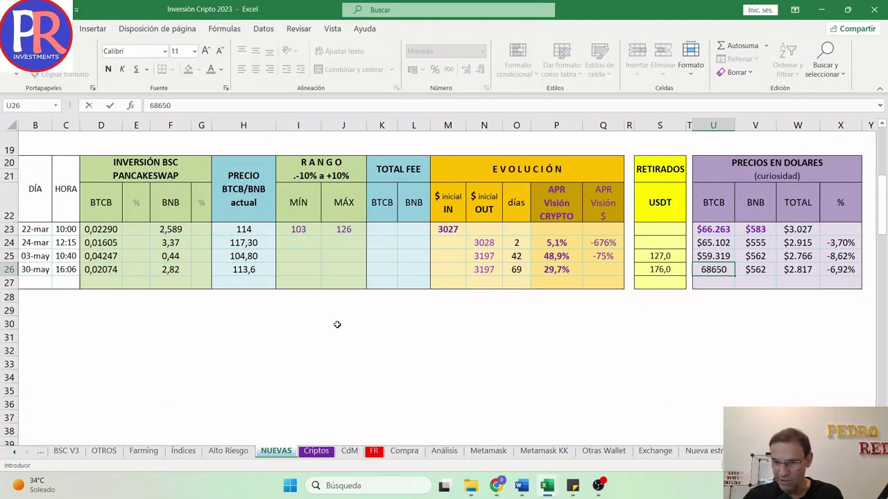
key(Return)
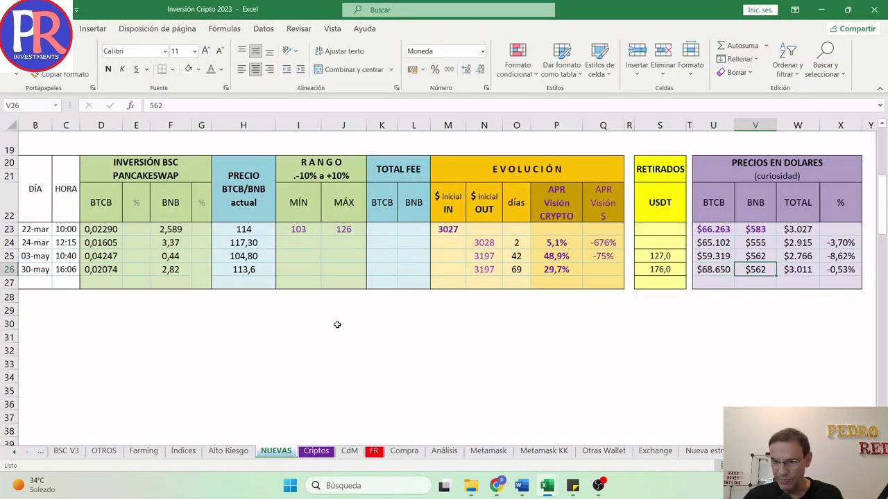
Look up the BNB price on CoinGecko and set the 30-may BNB dollar price to 597 in Excel
key(alt+Tab)
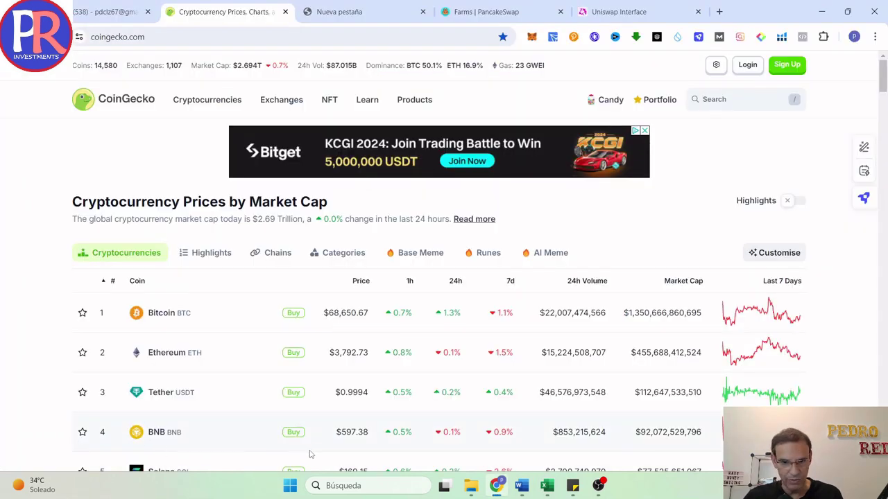
key(alt+Tab)
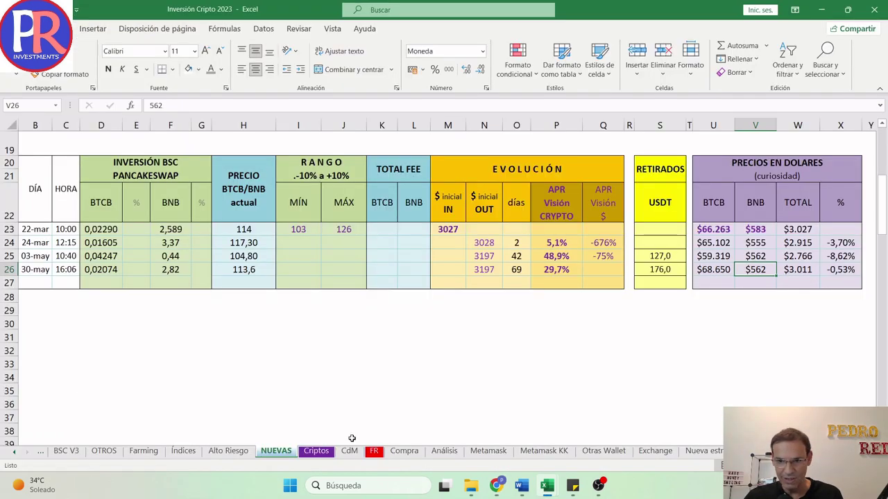
text(597)
key(Return)
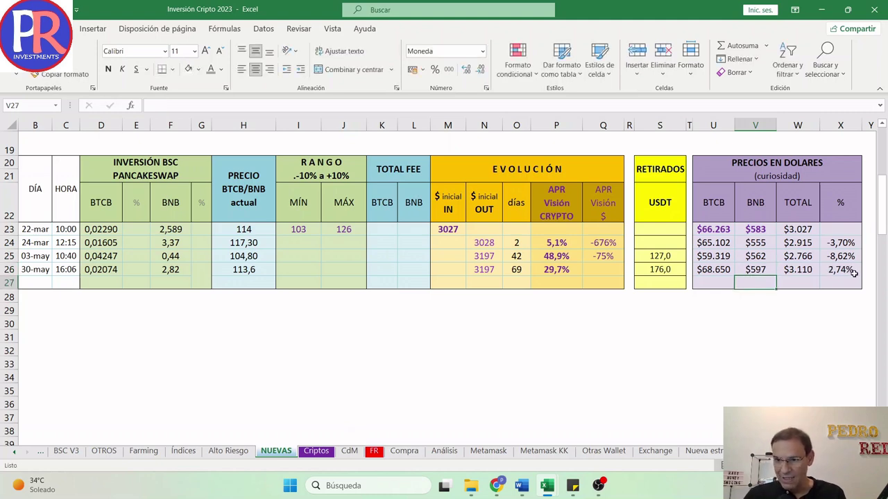
Fill the APR Visión $ formula down from the 03-may row to the 30-may row and review the resulting APR figures
click(843, 270)
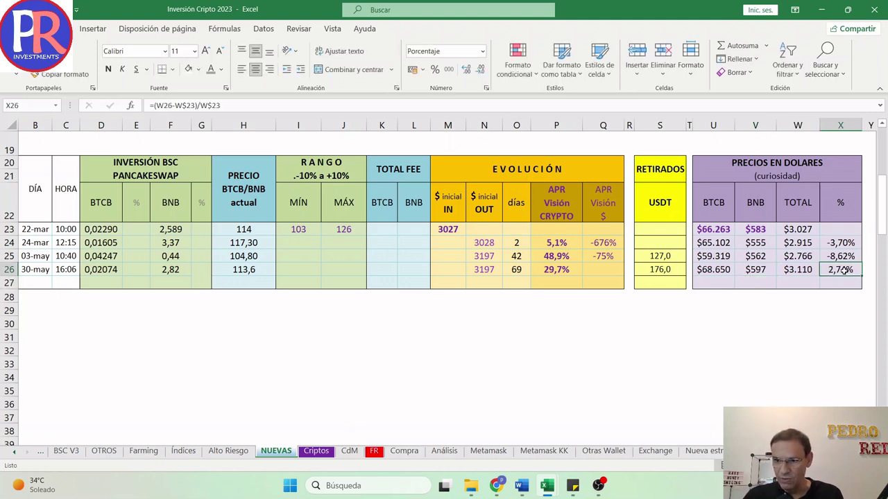
click(614, 258)
drag(625, 263, 624, 277)
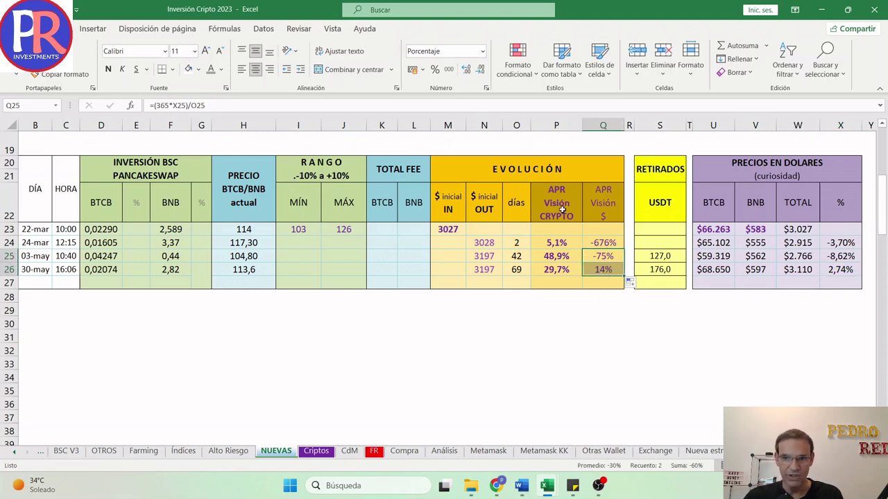
click(565, 273)
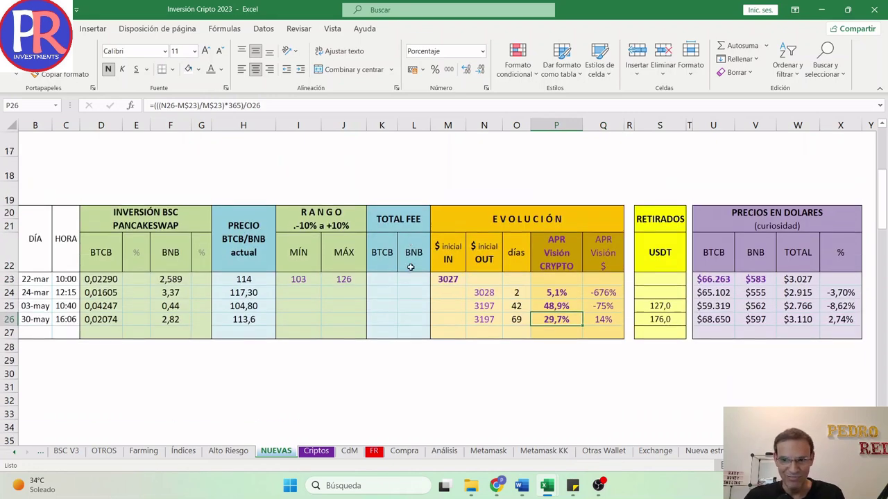
scroll(410, 269, up, 2)
scroll(410, 267, down, 2)
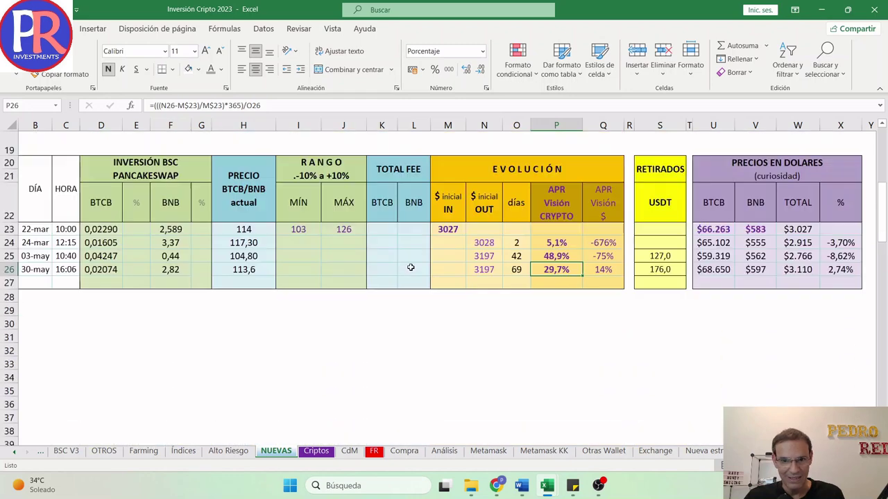
Return to the Uniswap pool table, then open MetaMask in the browser and switch its network to Polygon Mainnet
scroll(411, 267, up, 6)
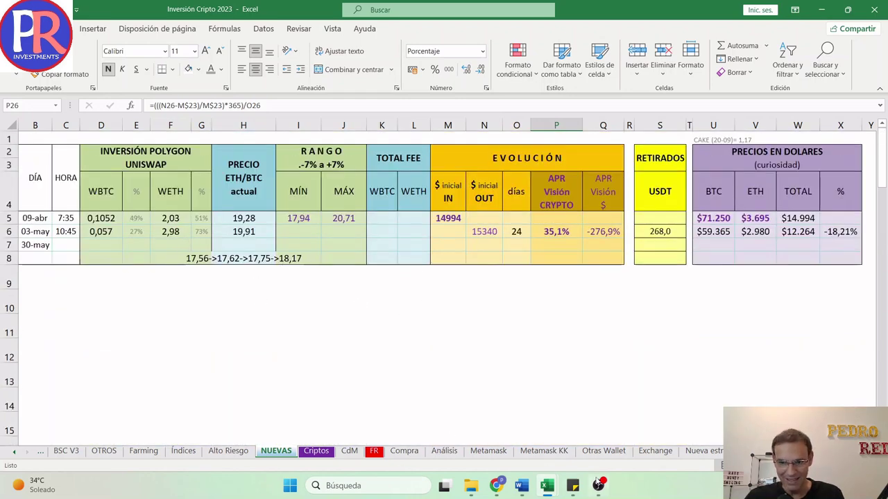
click(496, 485)
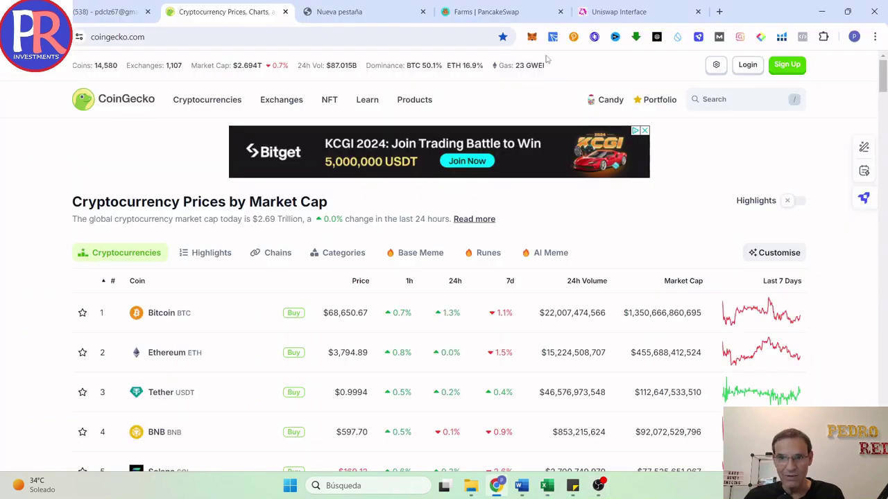
click(531, 36)
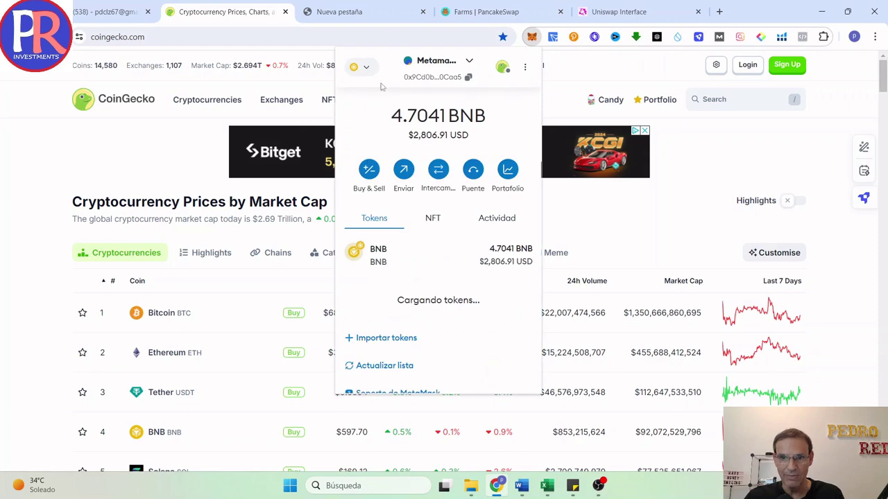
click(366, 67)
scroll(403, 297, down, 1)
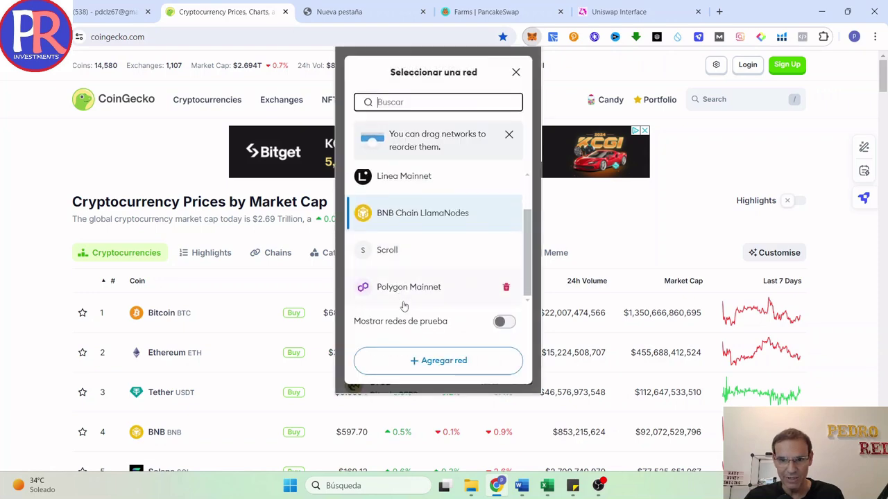
click(410, 291)
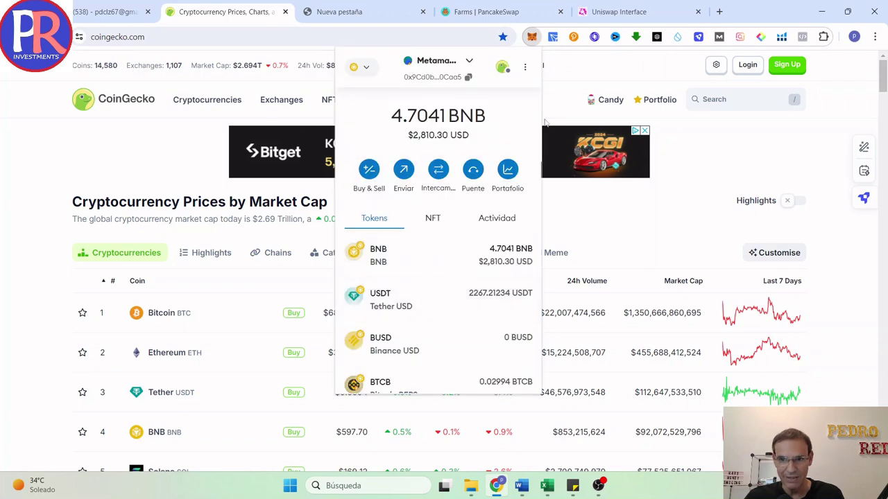
Switch the Uniswap page to the Polygon network and reload it so the wallet connects
click(624, 12)
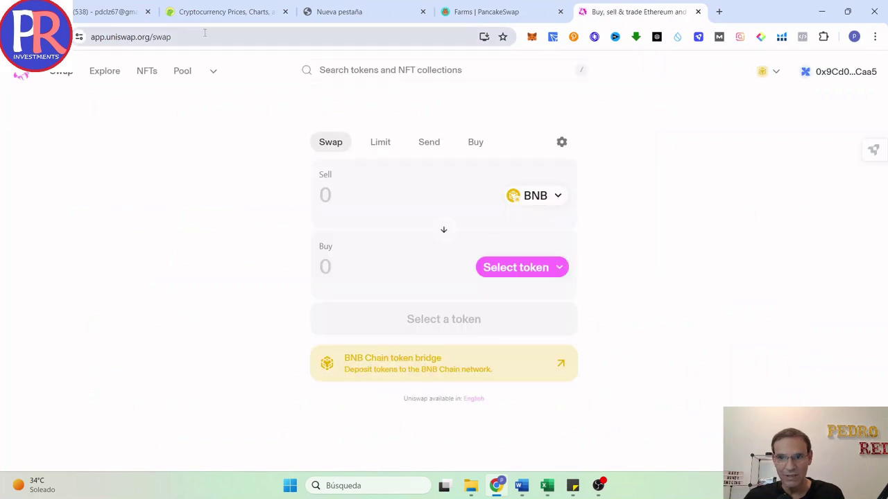
click(777, 73)
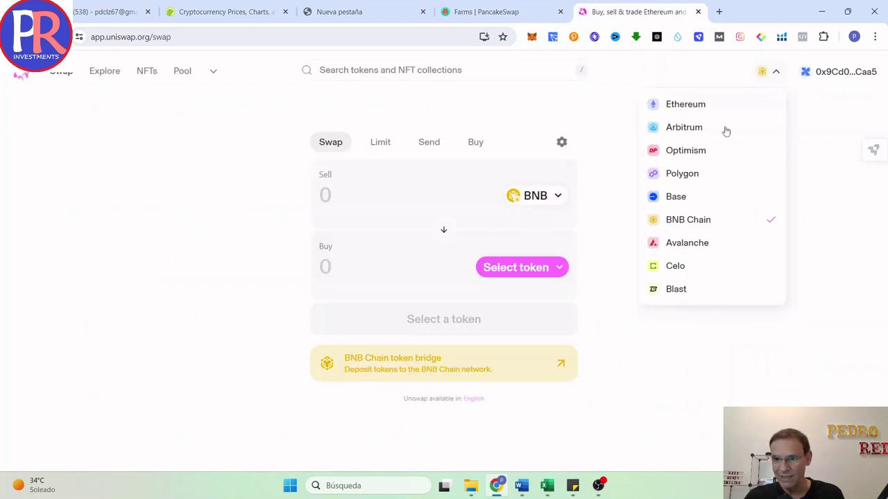
click(682, 173)
click(261, 39)
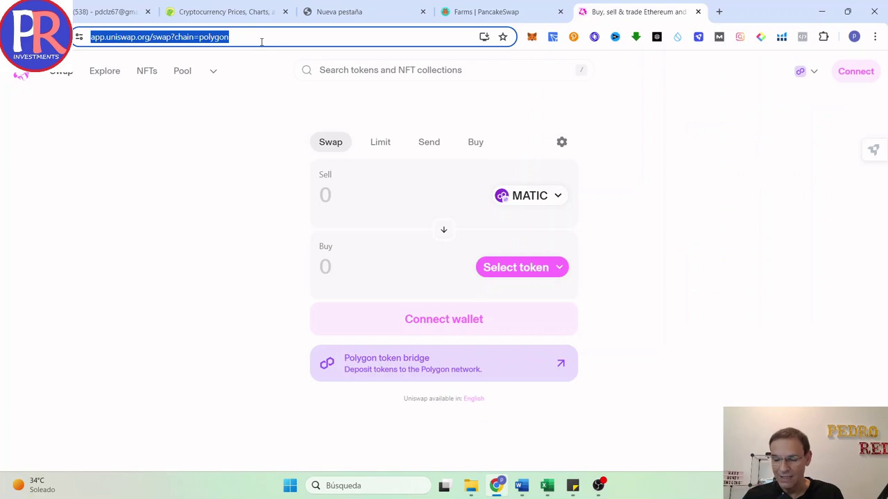
key(Return)
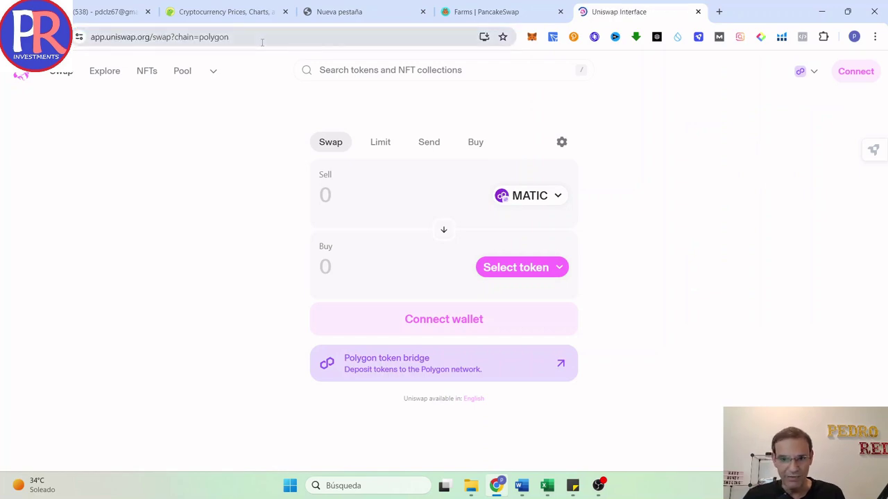
Return to Excel and check the ETH/BTC price sequence noted below the 30-may row of the Uniswap table
key(alt+Tab)
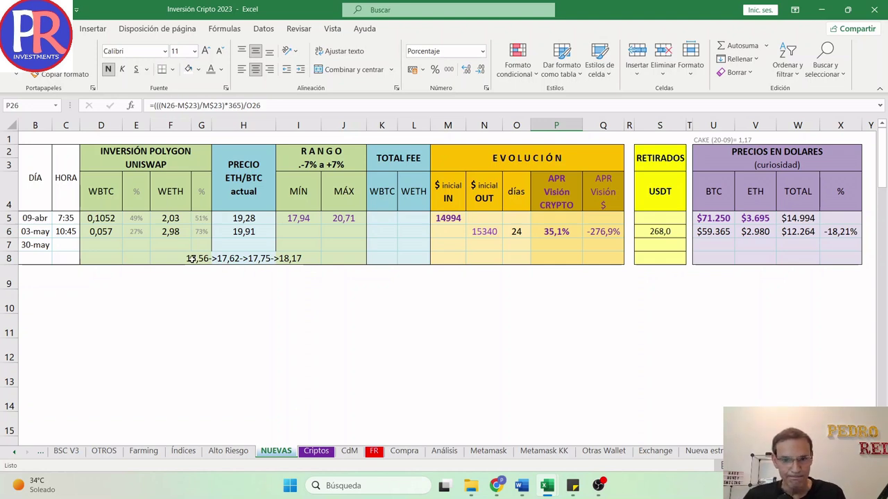
click(236, 271)
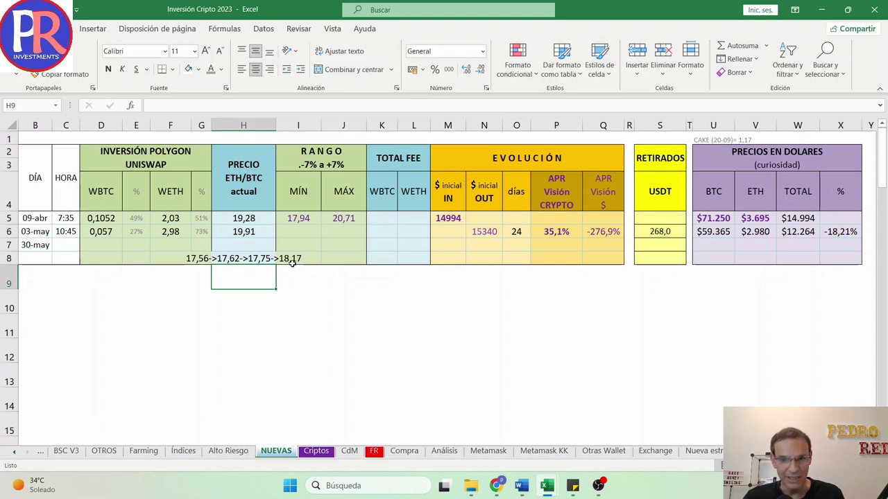
click(235, 257)
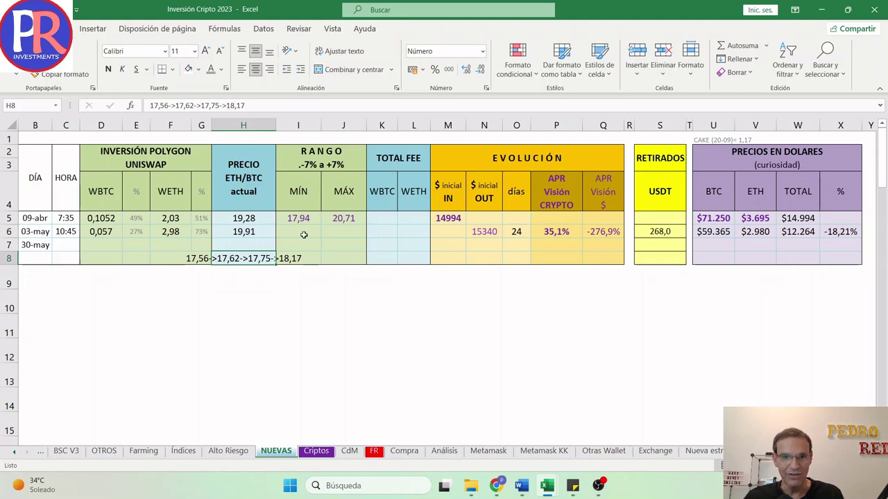
Return to Uniswap, open the WETH / WBTC pool position and check its current price
key(alt+Tab)
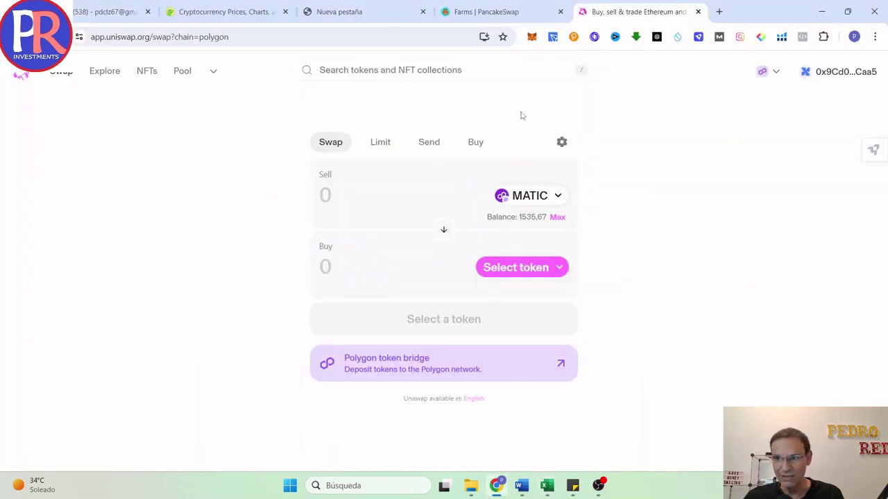
click(182, 73)
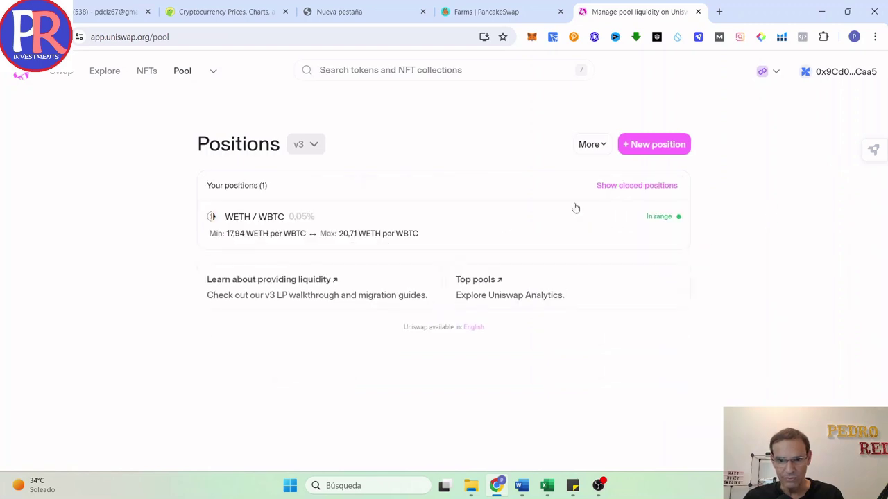
click(273, 230)
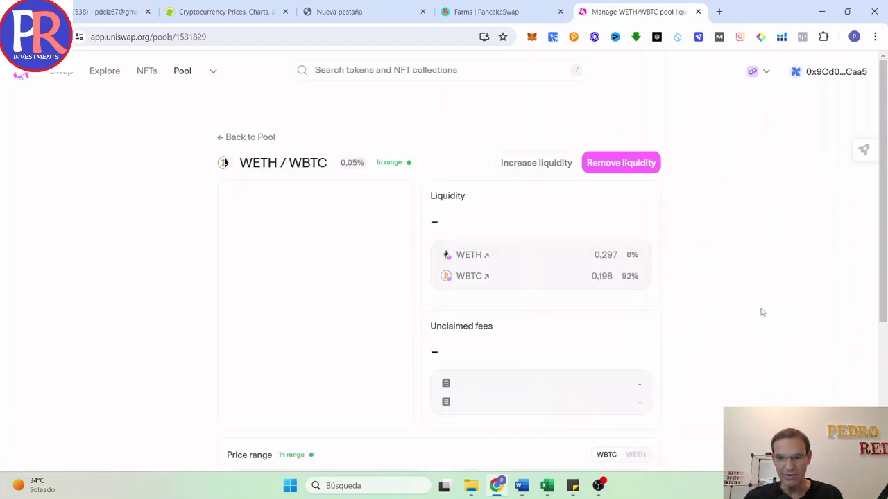
scroll(755, 309, down, 3)
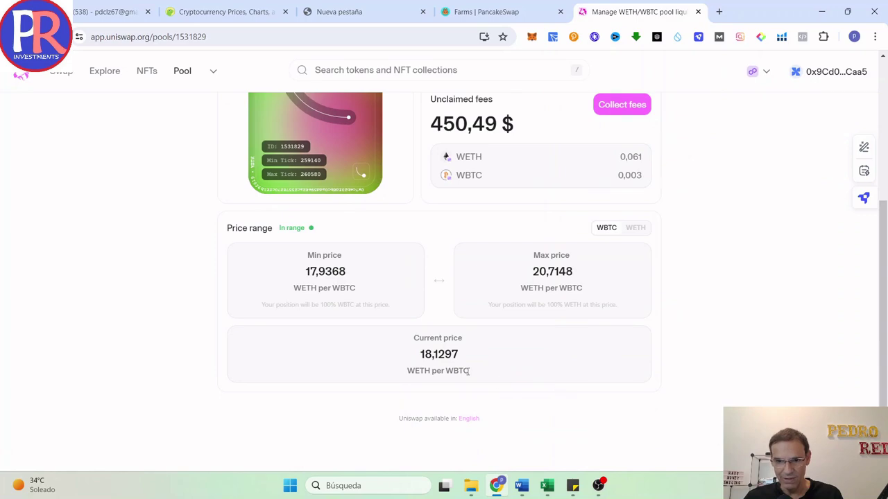
Set the 30-may ETH/BTC price to 18,13 in Excel and clear the price sequence noted below it
key(alt+Tab)
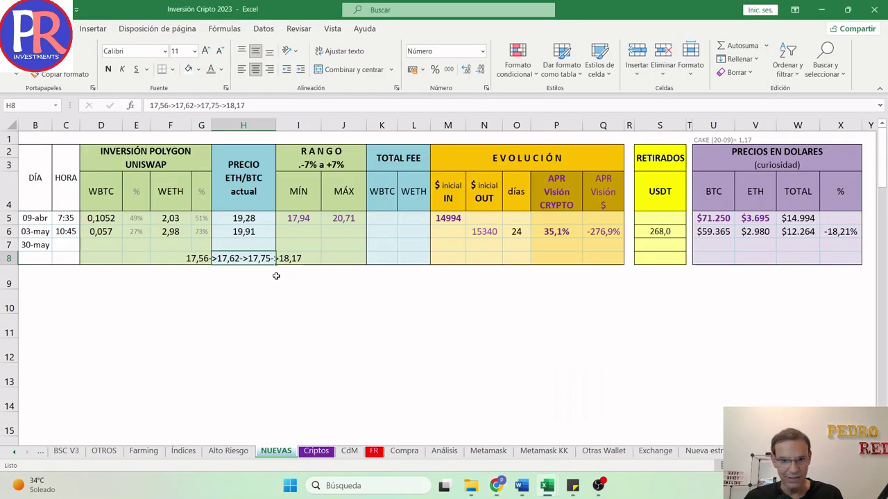
key(Up)
text(18)
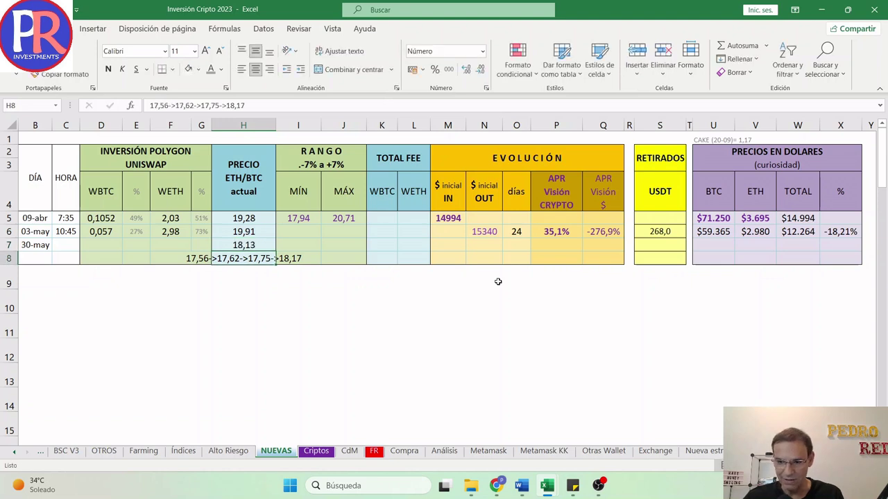
key(Delete)
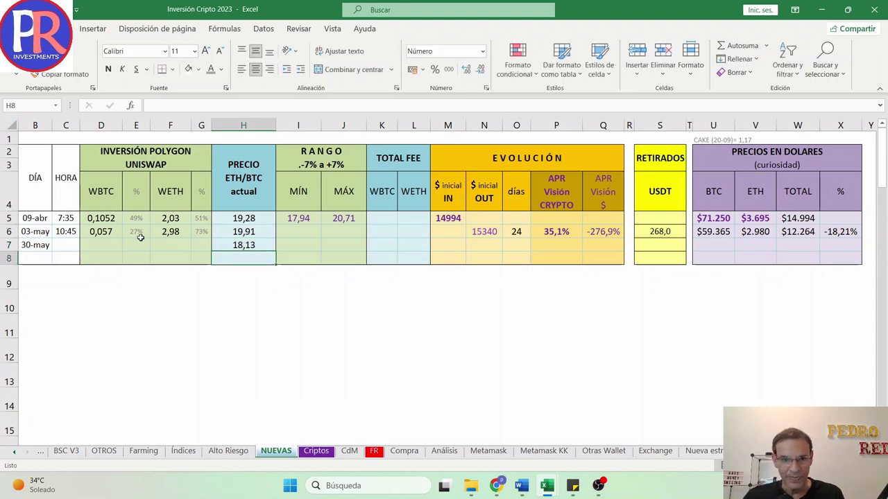
Set the 30-may HORA value in the Uniswap table to 16:11
click(72, 244)
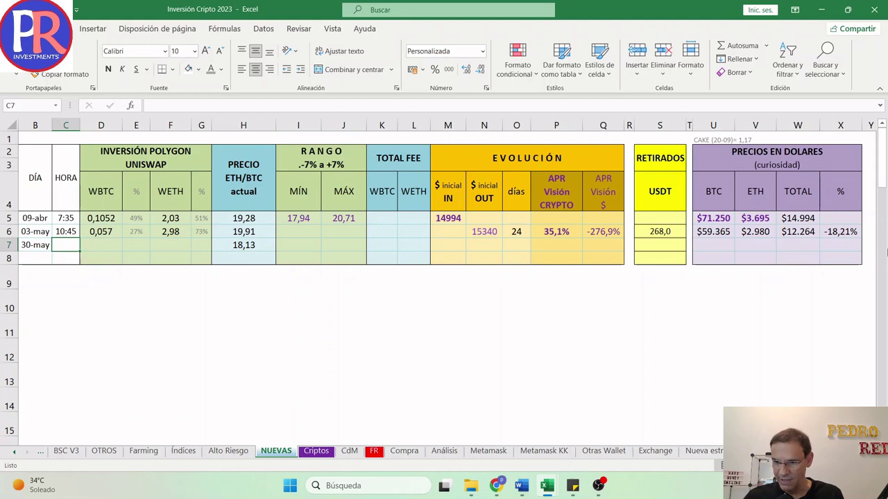
text(16:11)
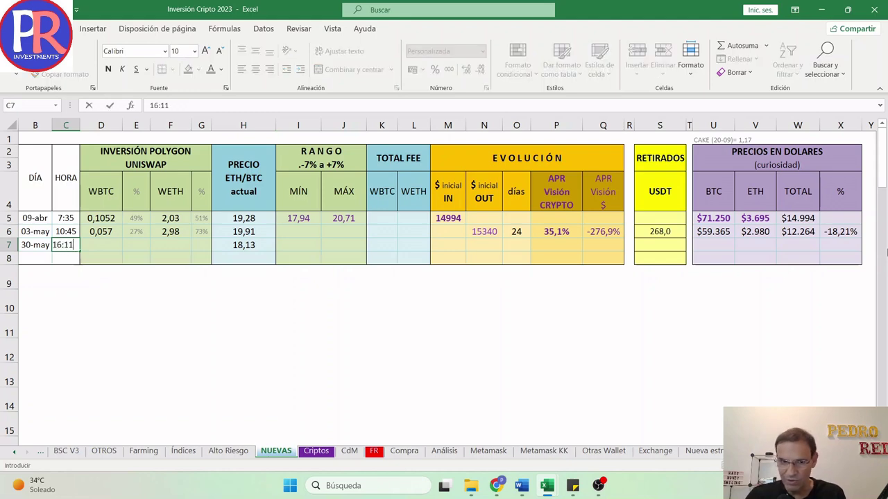
key(Tab)
Look up the position's WETH amount on Uniswap and set the 30-may WETH value to 0,297 in Excel
key(alt+Tab)
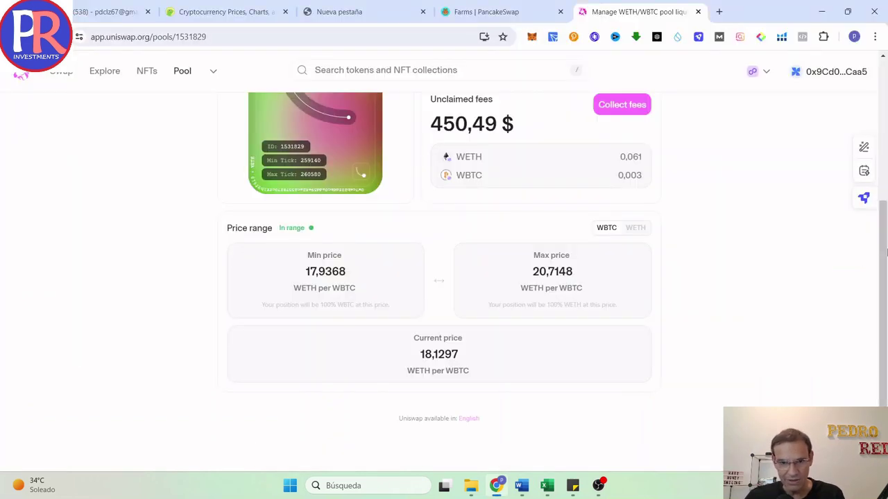
scroll(742, 250, up, 3)
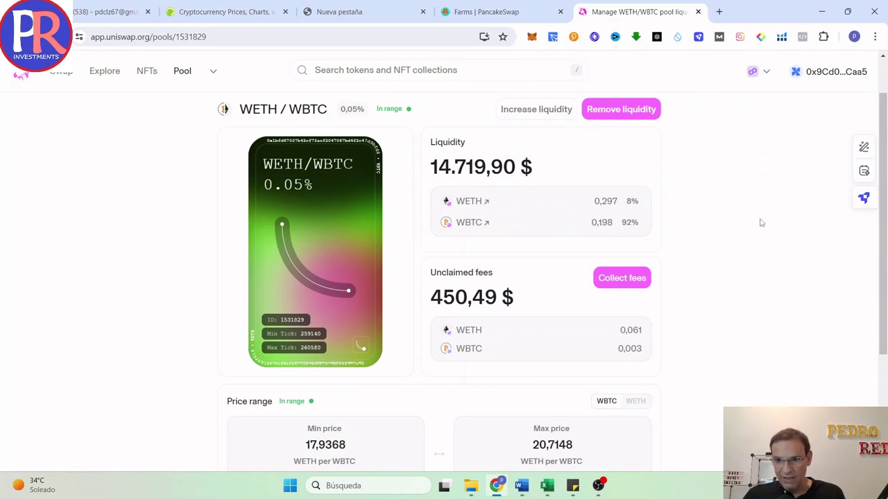
key(alt+Tab)
key(Tab)
key(Tab)
text(0,297)
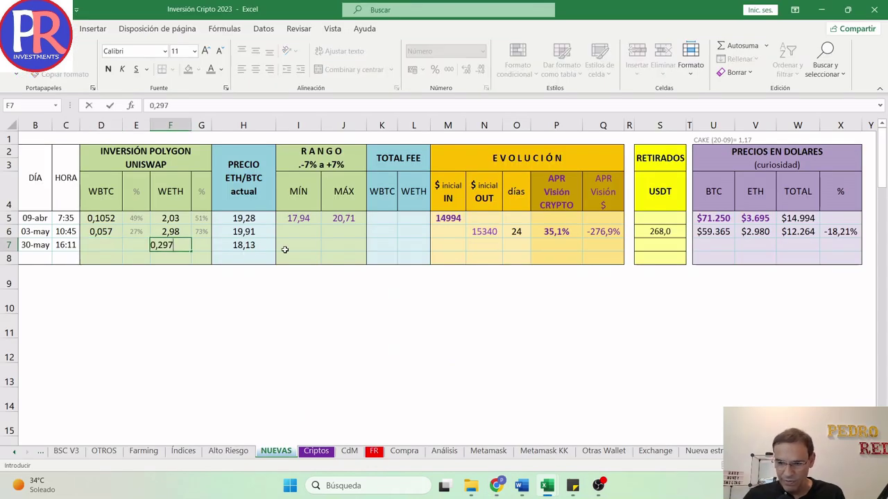
key(Return)
Look up the position's WBTC amount on Uniswap and set the 30-may WBTC value to 0,198 in Excel
key(alt+Tab)
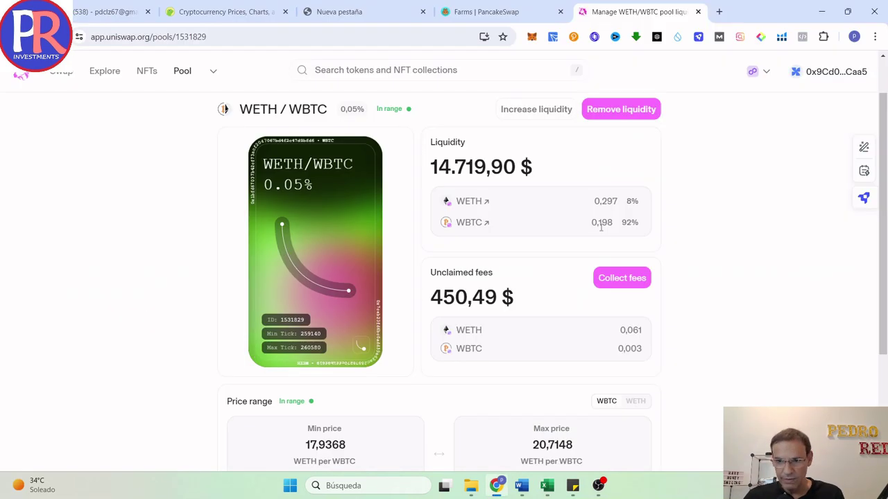
key(alt+Tab)
key(Up)
text(0,198)
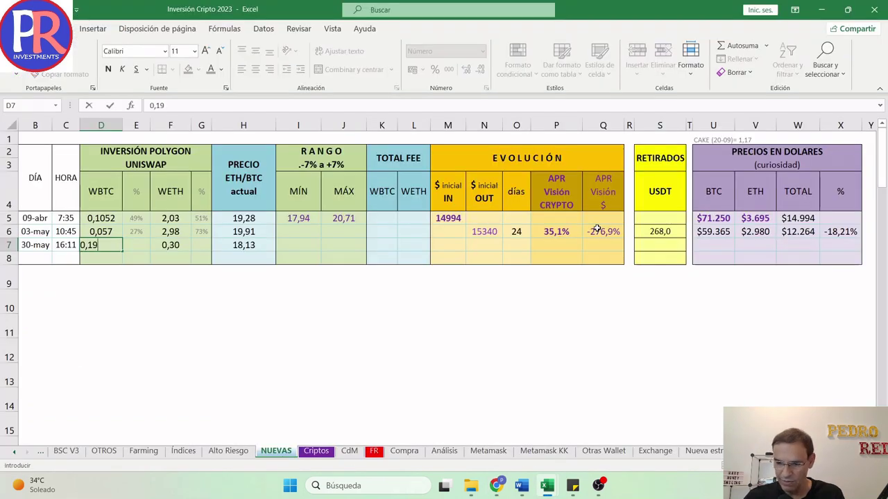
key(Tab)
Fill the $ inicial OUT formula down from the 03-may row to the 30-may row
key(Right)
key(Right)
key(Right)
key(Right)
key(Right)
key(Right)
key(Right)
key(Right)
key(Right)
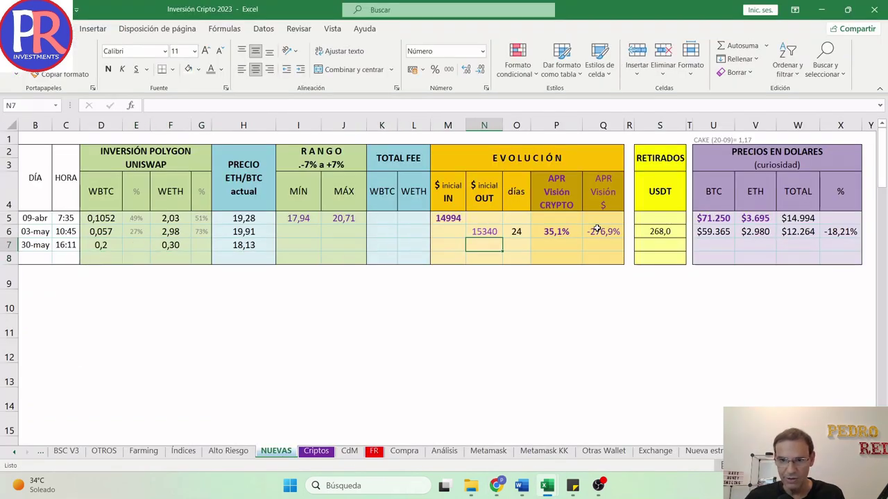
click(491, 233)
drag(499, 248, 499, 258)
Calculate the 30-may días value with =B7-B5 and fill the APR Visión CRYPTO formula down to that row
click(515, 245)
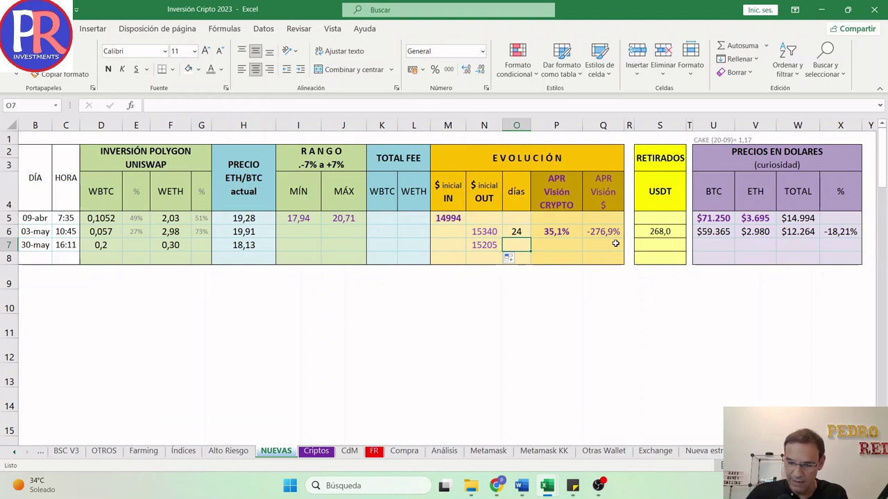
text(=)
click(34, 244)
text(-)
click(34, 217)
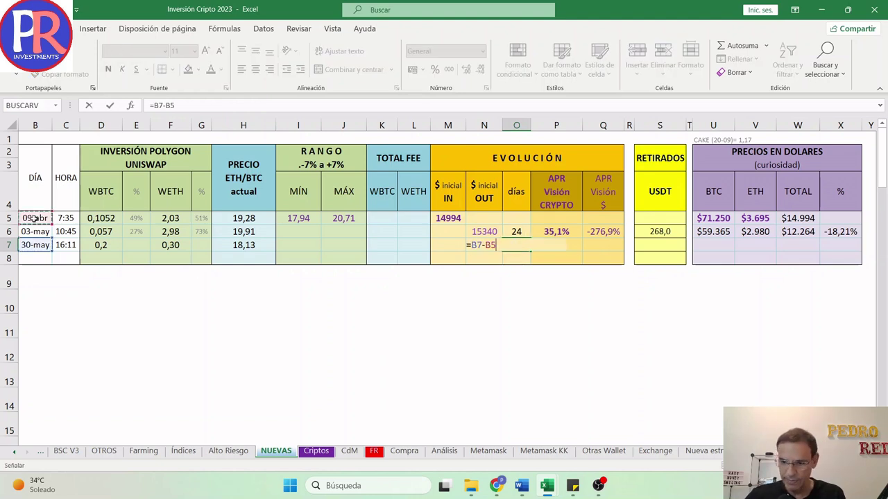
key(Return)
click(555, 230)
drag(583, 238, 582, 251)
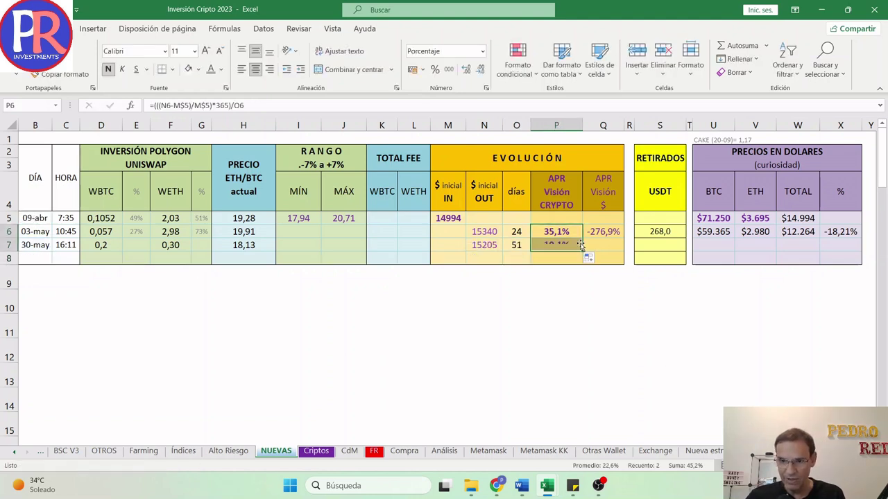
Set the 30-may RETIRADOS USDT value to the 03-may amount plus 450
click(659, 244)
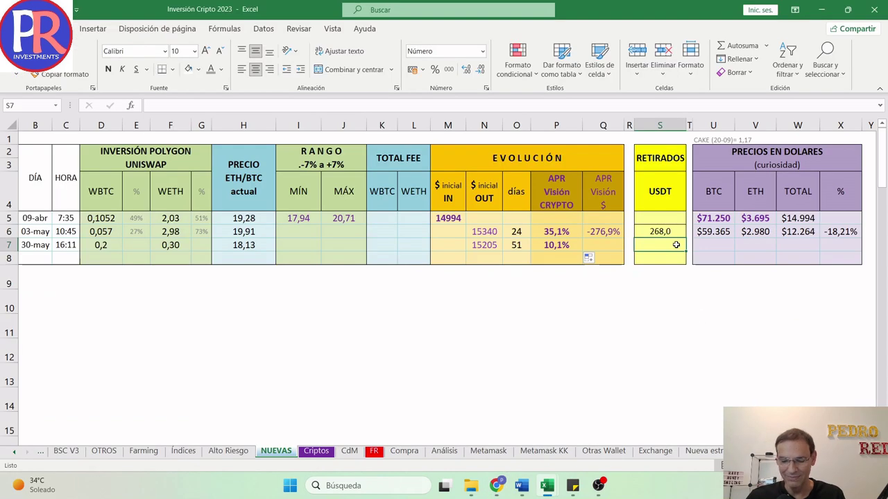
text(=)
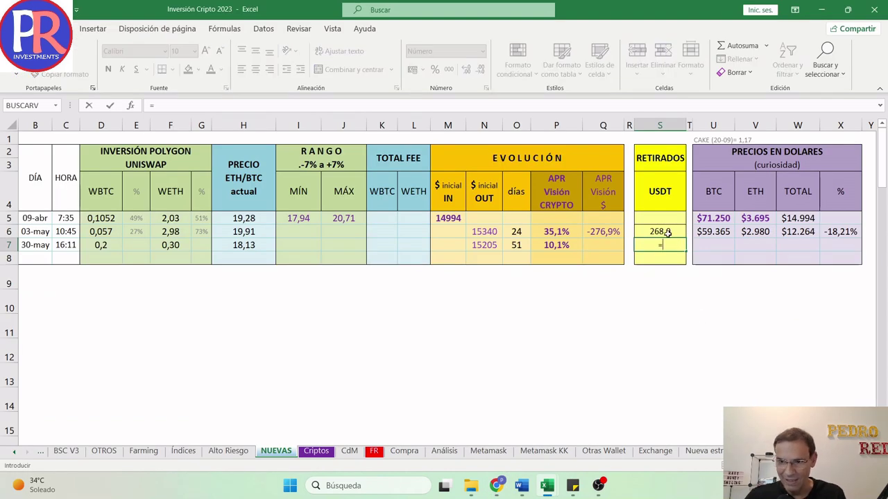
click(664, 232)
text(+450)
key(Return)
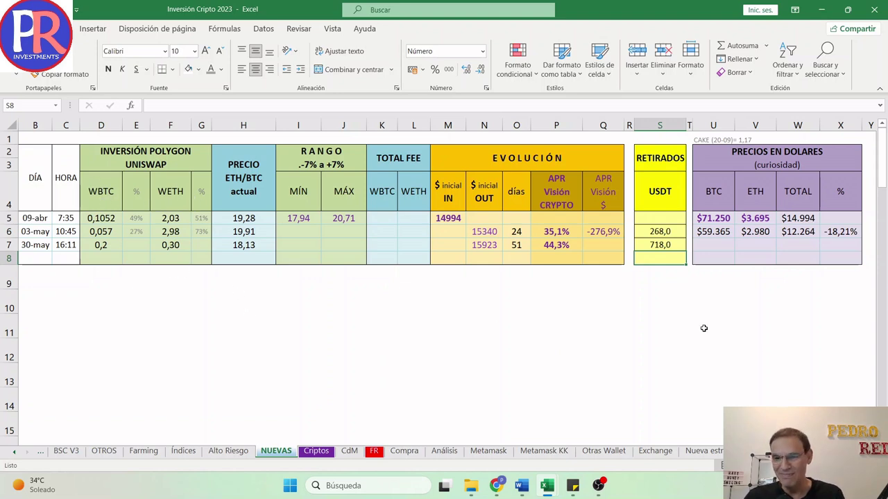
Fill the 03-may dollar price cells down to 30-may, then copy the PancakeSwap table's 68650 BTCB price into the 30-may BTC price
drag(713, 233, 867, 240)
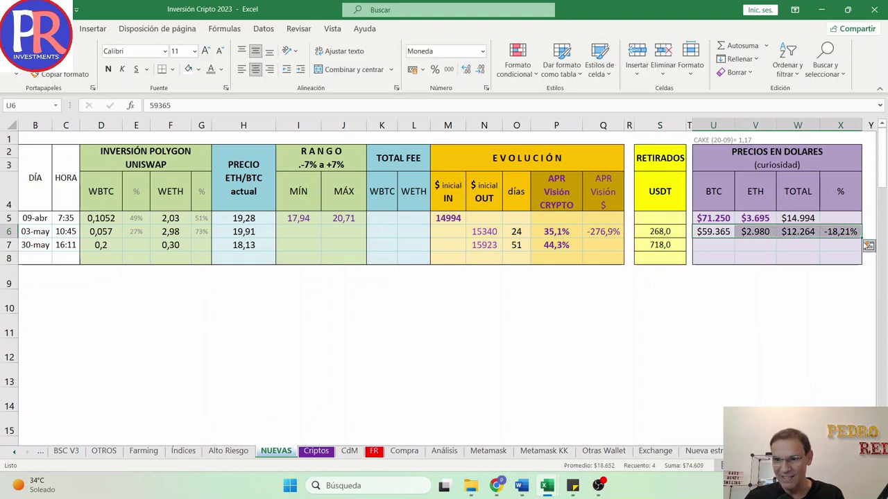
drag(863, 238, 862, 251)
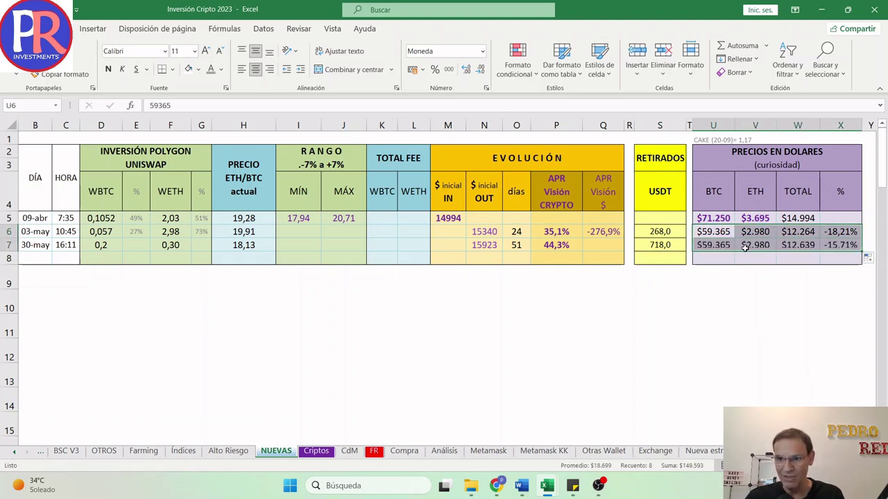
click(706, 248)
scroll(737, 308, down, 5)
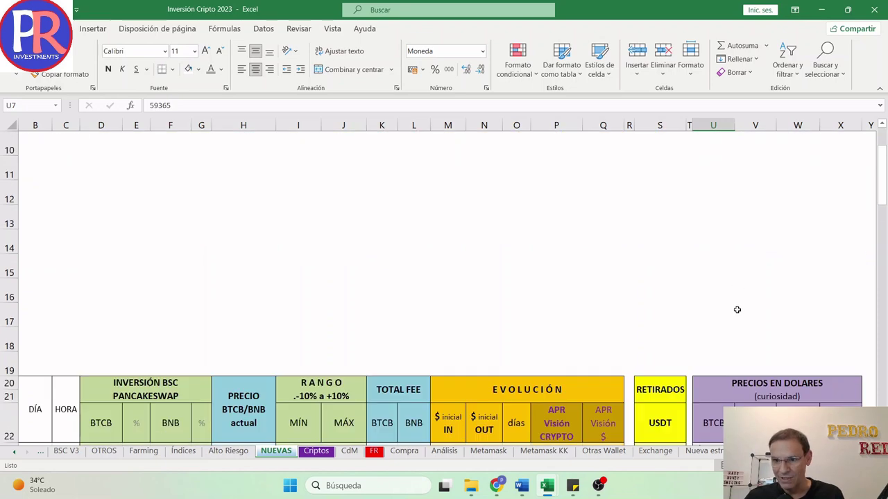
click(717, 347)
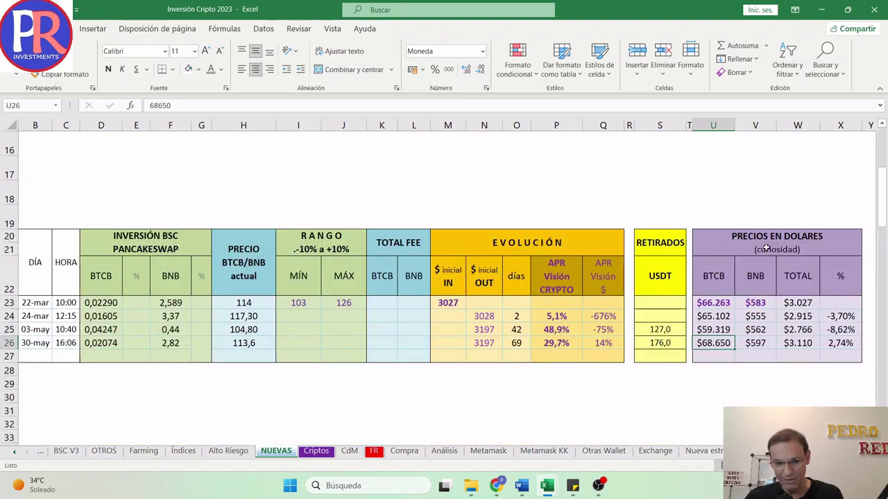
key(ctrl+c)
scroll(763, 278, up, 5)
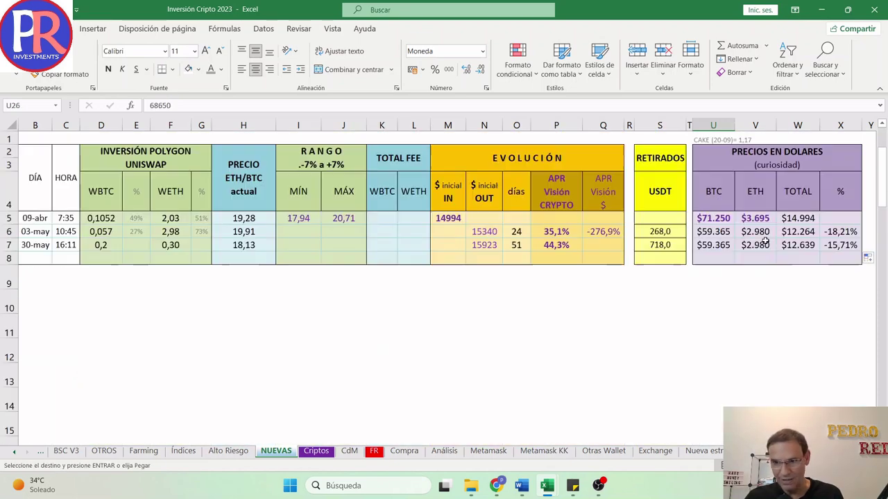
click(728, 246)
key(ctrl+v)
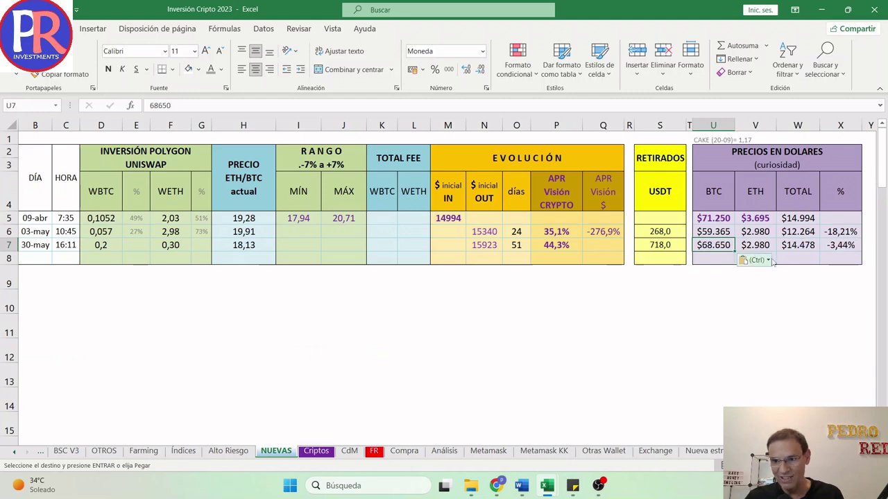
Look up the current Ethereum price on CoinGecko and set the 30-may ETH price to 3797
click(763, 244)
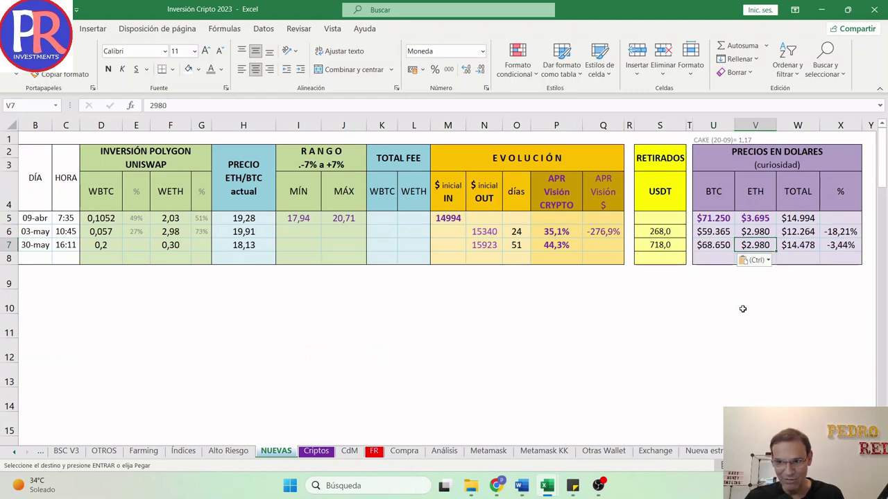
key(alt+Tab)
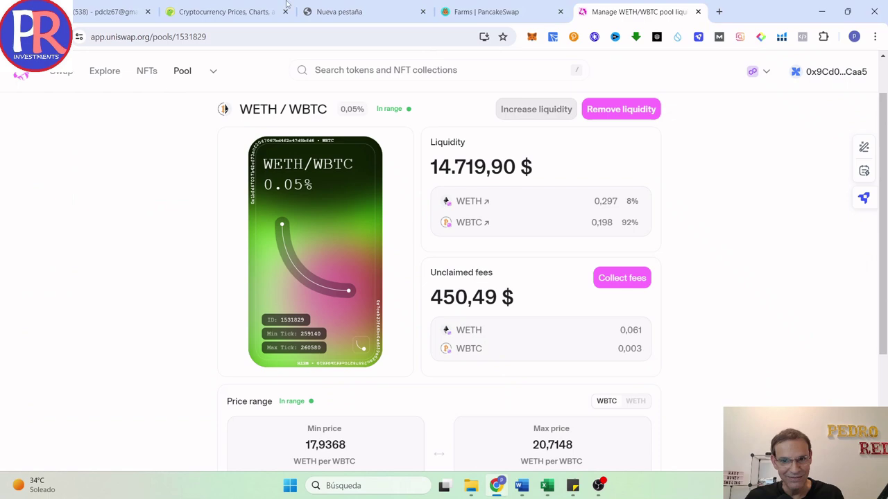
click(221, 12)
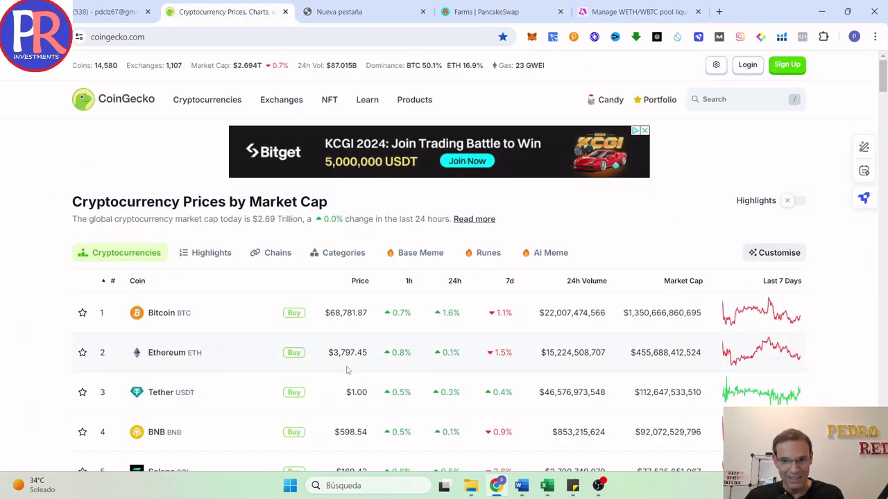
key(alt+Tab)
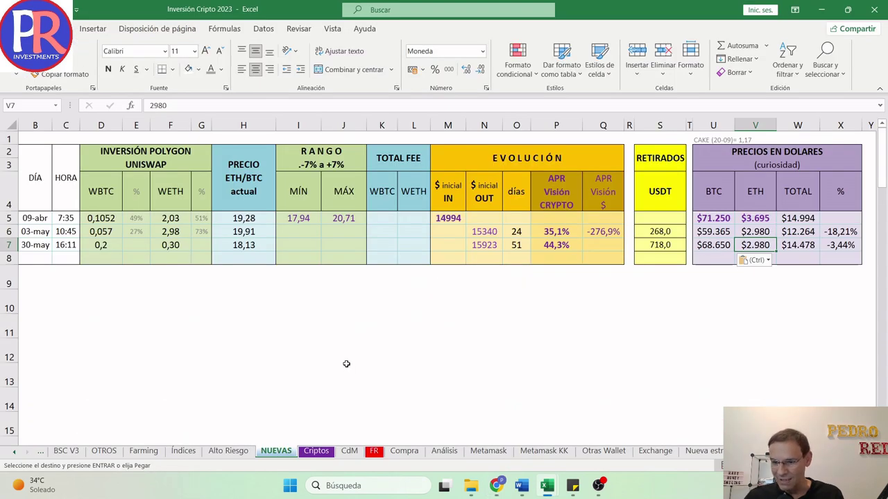
text(3797)
key(Return)
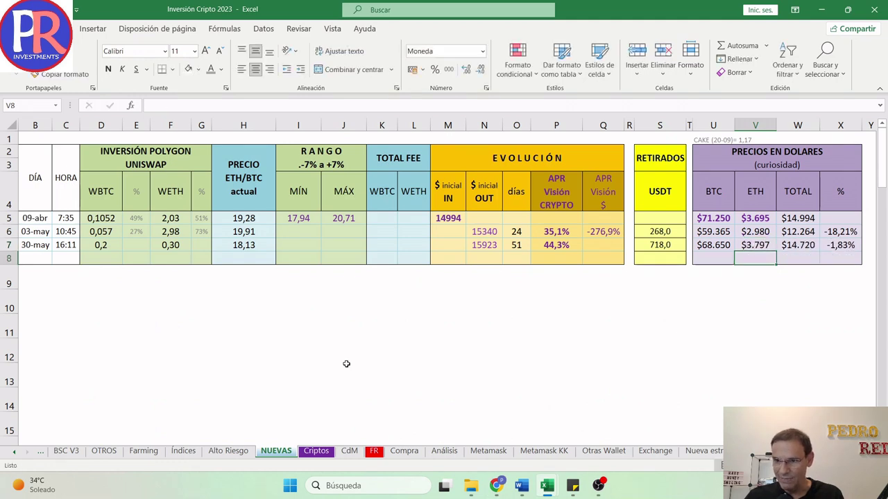
Fill the APR Visión $ formula down from the 03-may row to the 30-may row, and review the 30-may APR Visión CRYPTO cell
click(608, 232)
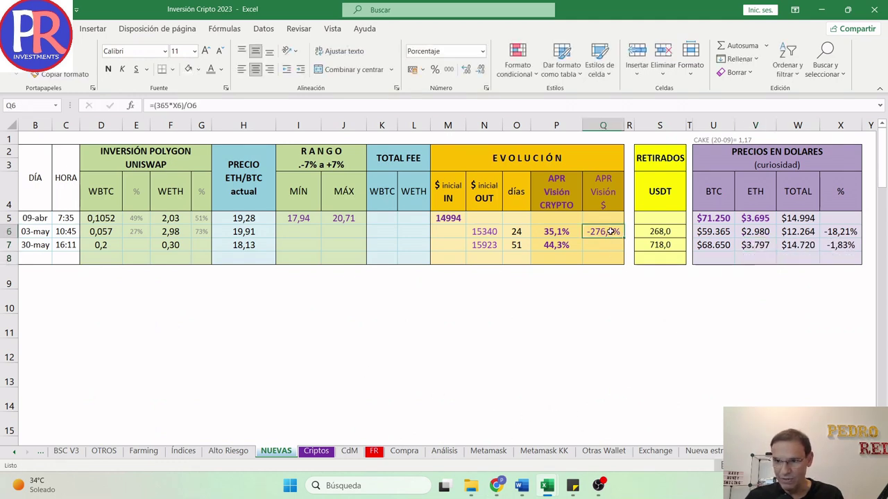
drag(623, 237, 620, 257)
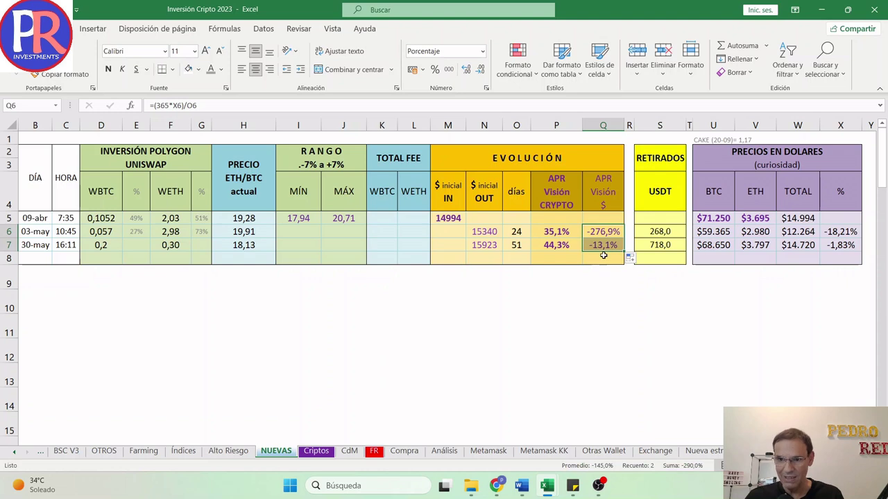
click(558, 194)
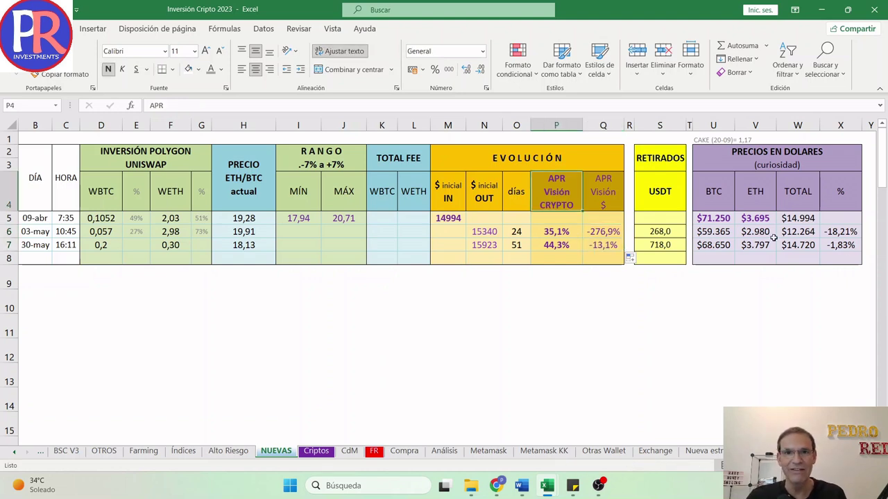
click(566, 244)
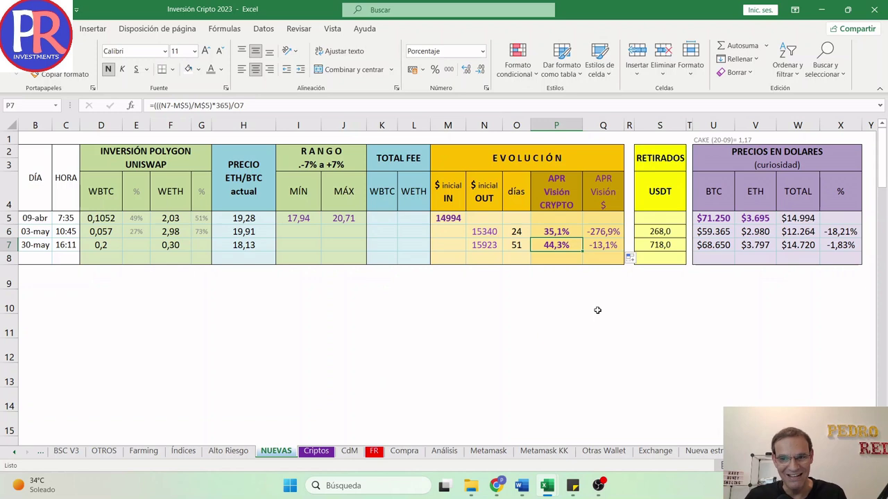
click(570, 307)
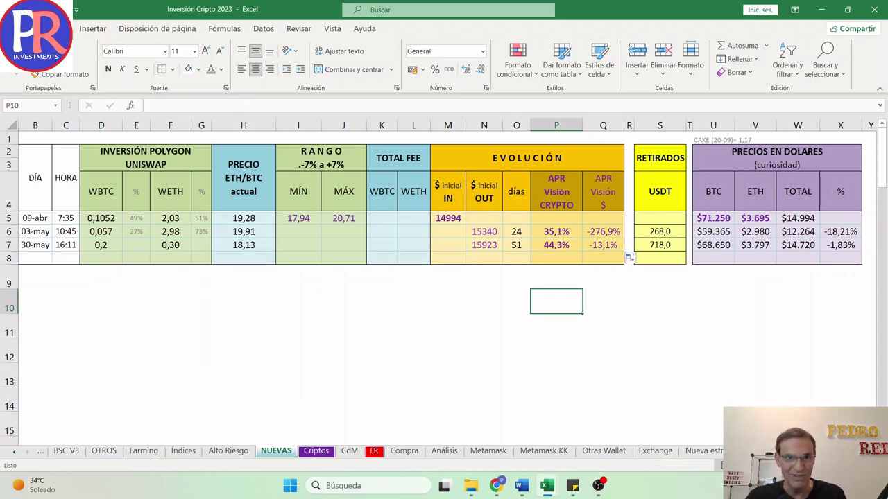